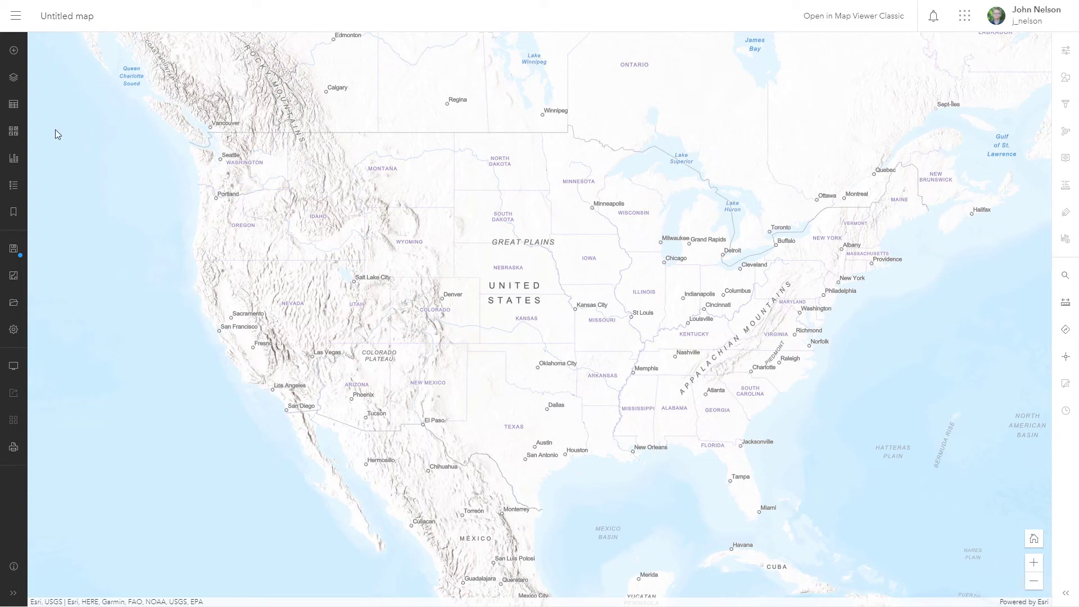
- Check the basemap gallery, then open the Add layer browser from the Layers panel
click(19, 131)
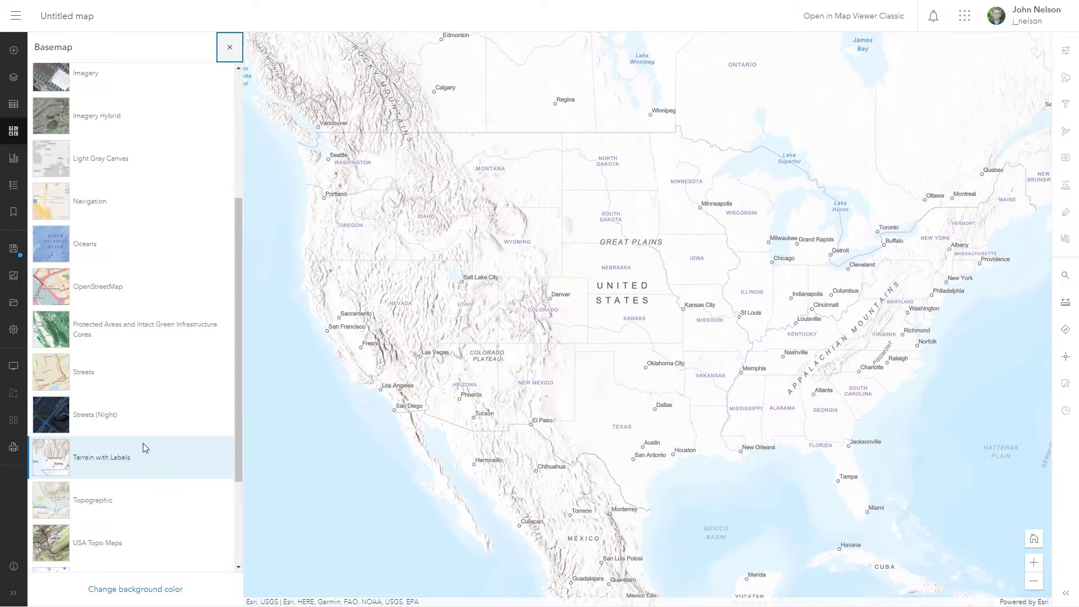
click(14, 78)
click(135, 180)
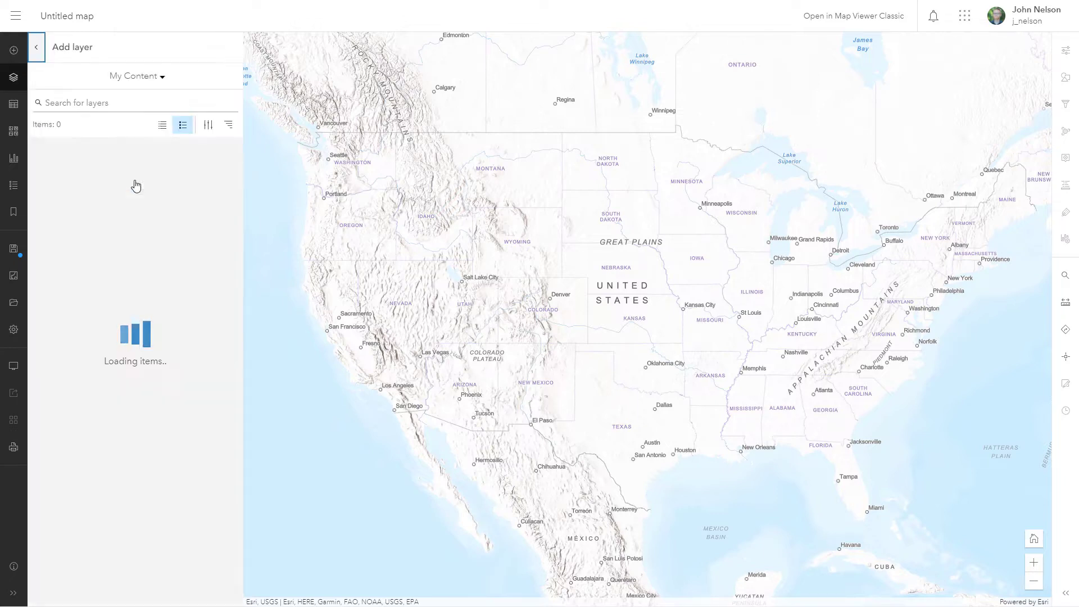
- Search Living Atlas content for 'density' layers
click(135, 77)
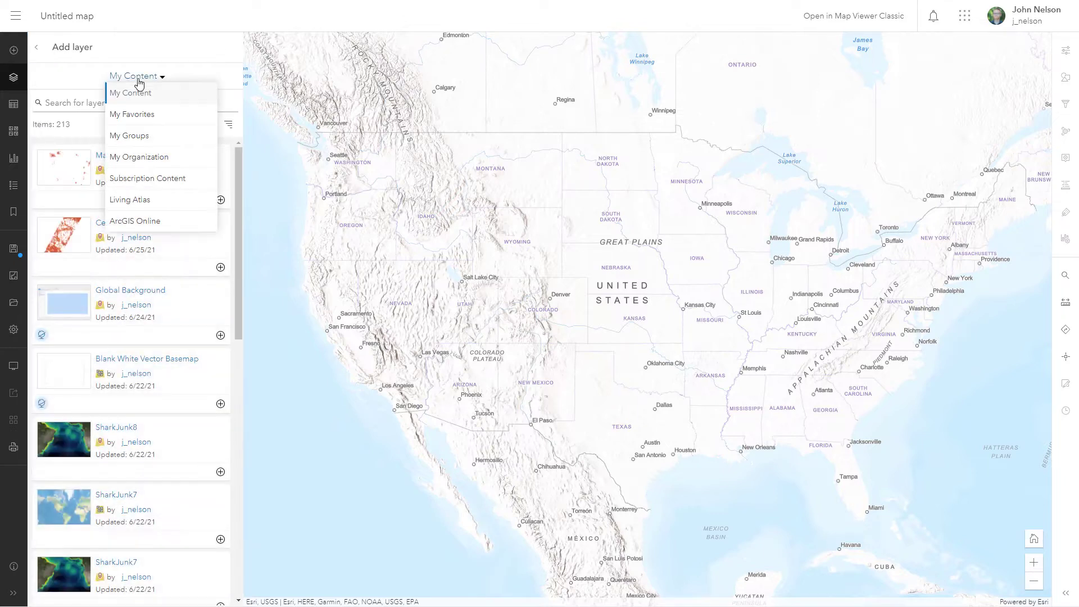
click(138, 200)
click(75, 106)
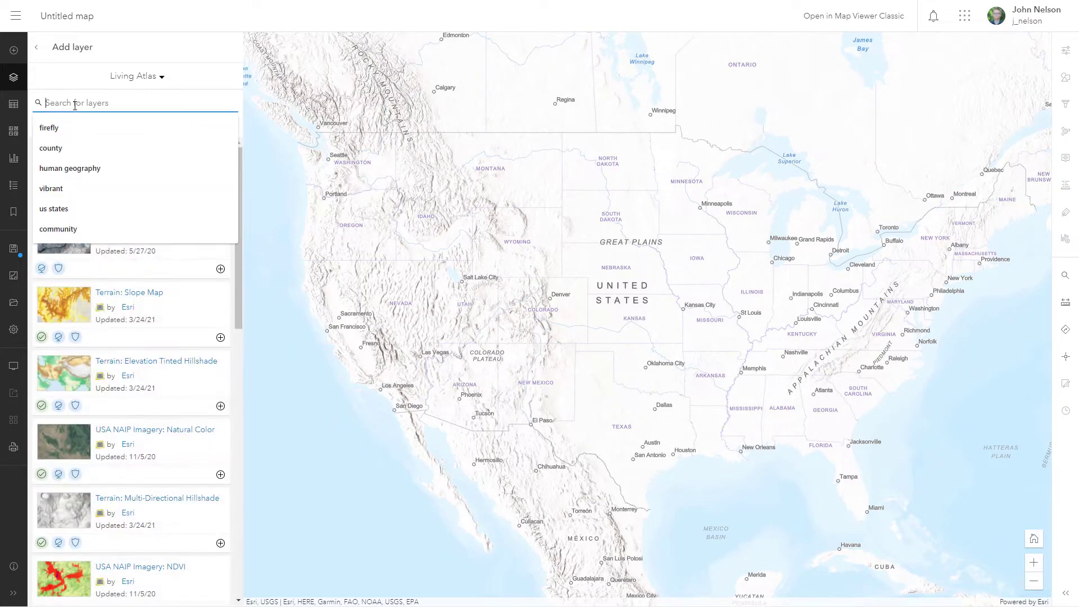
text(density)
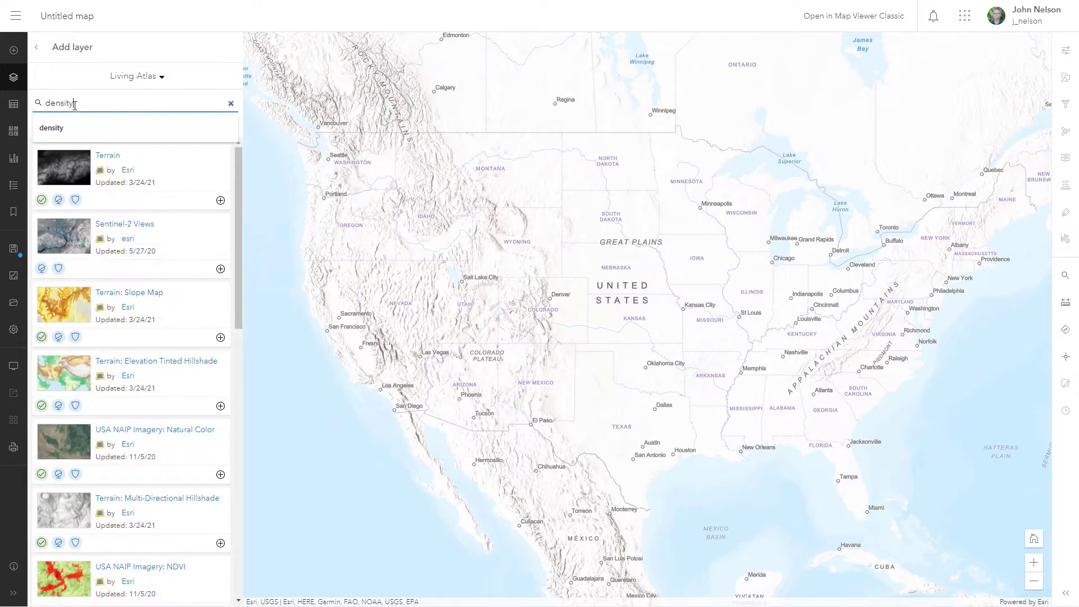
key(Return)
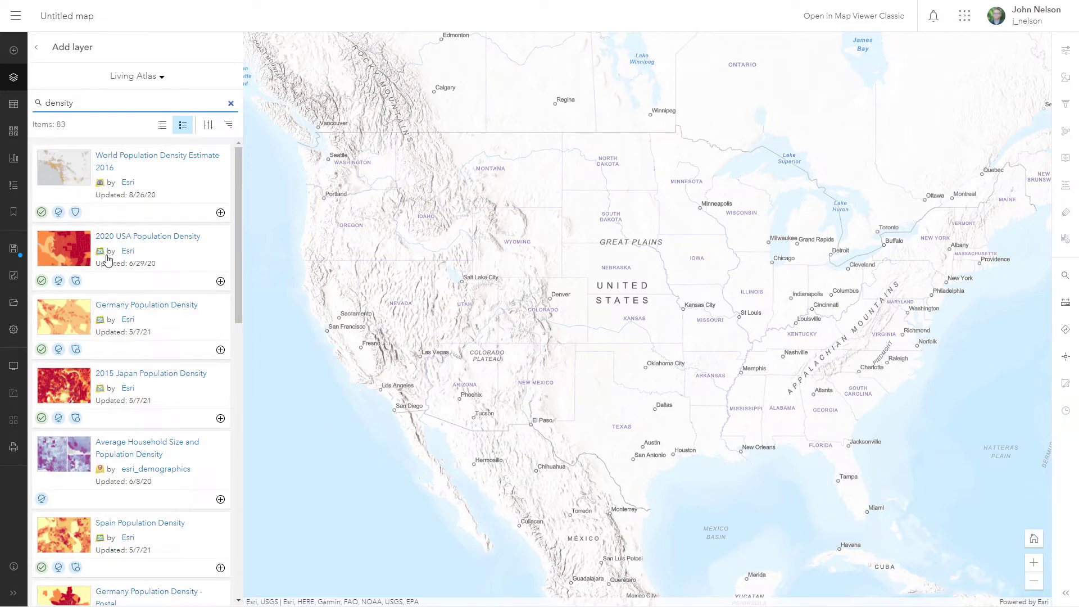
- Filter results to Feature Layers and add Average Household Size and Population Density
click(207, 124)
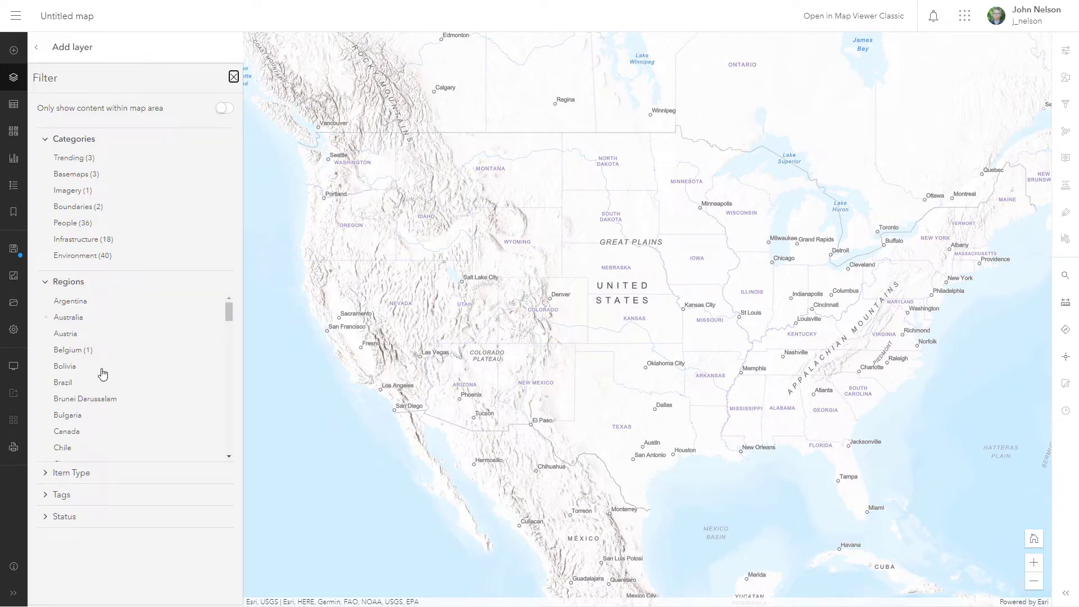
click(46, 473)
click(59, 492)
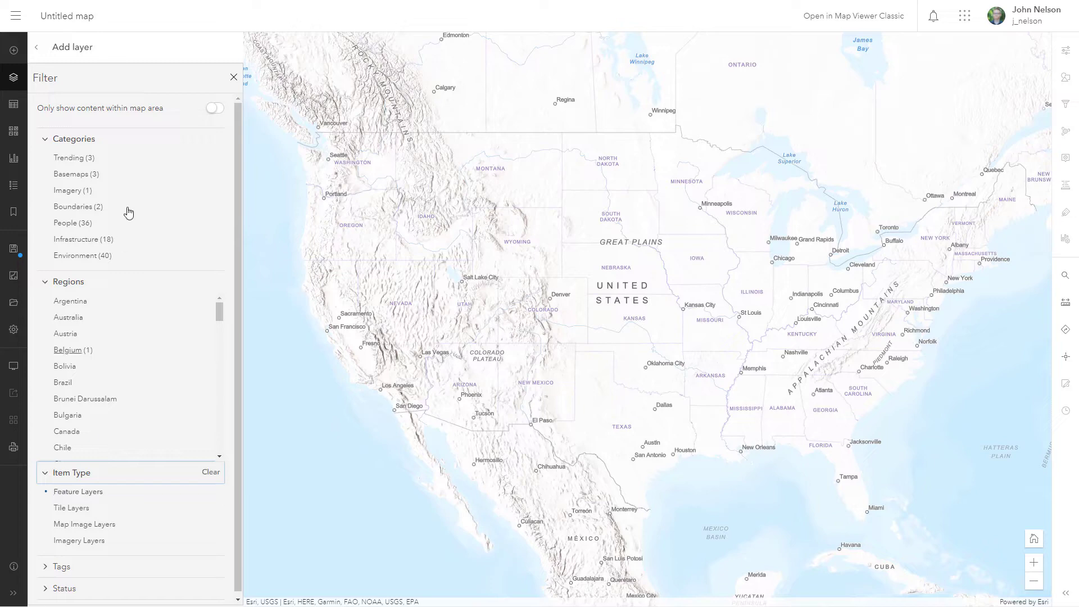
click(234, 79)
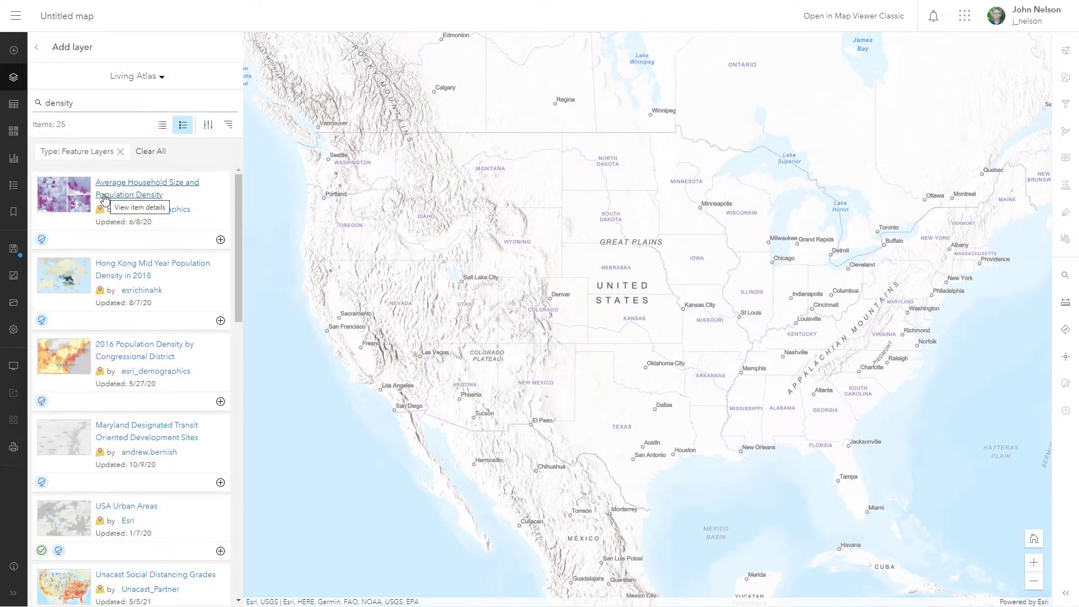
click(220, 240)
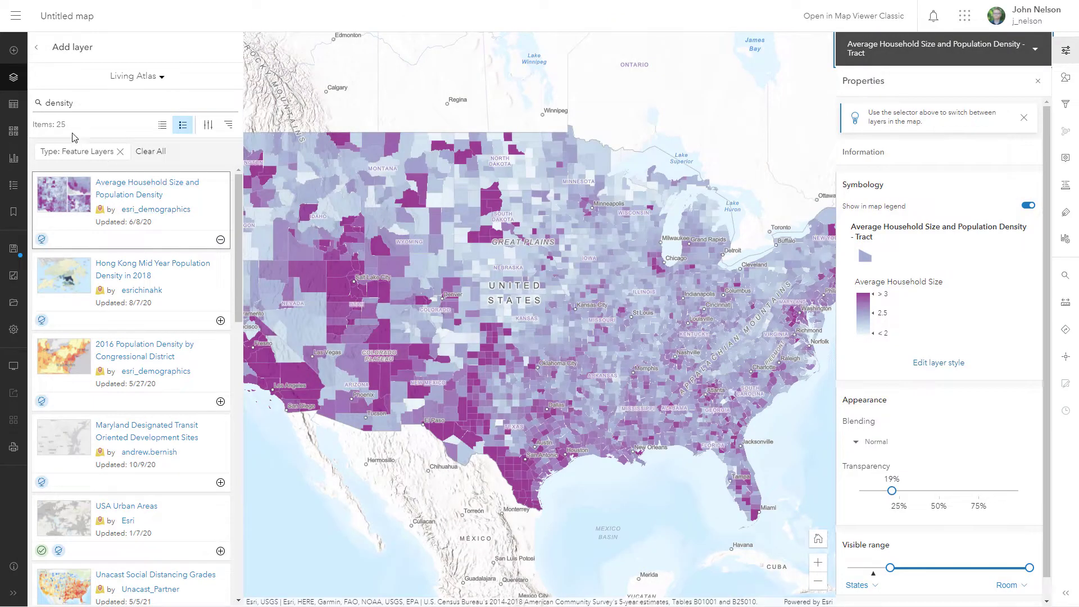
- Remove the County and State density layers, keeping only the Tract layer
click(37, 48)
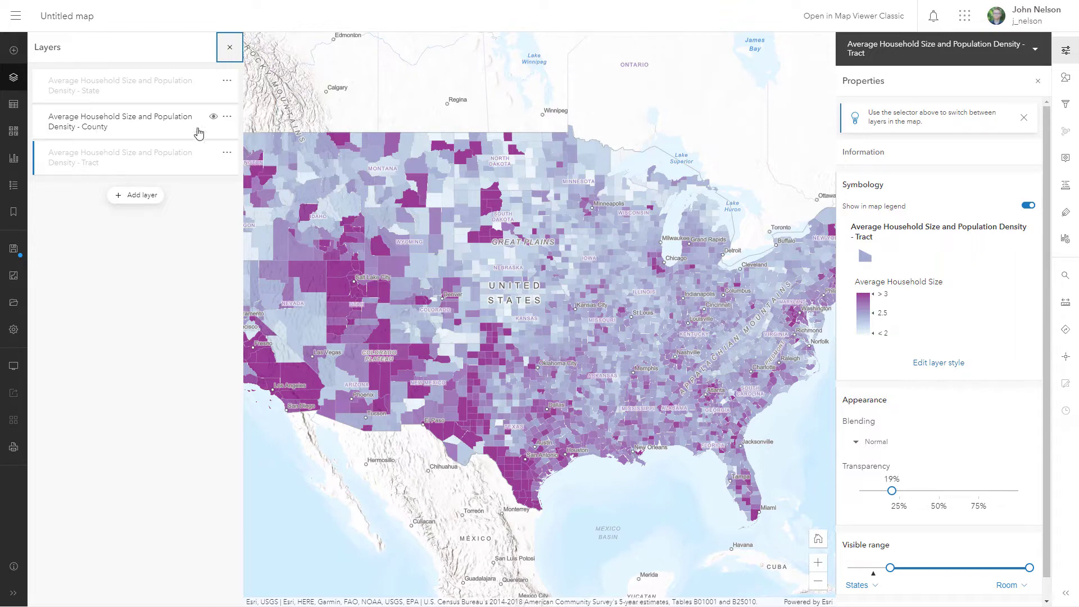
click(226, 117)
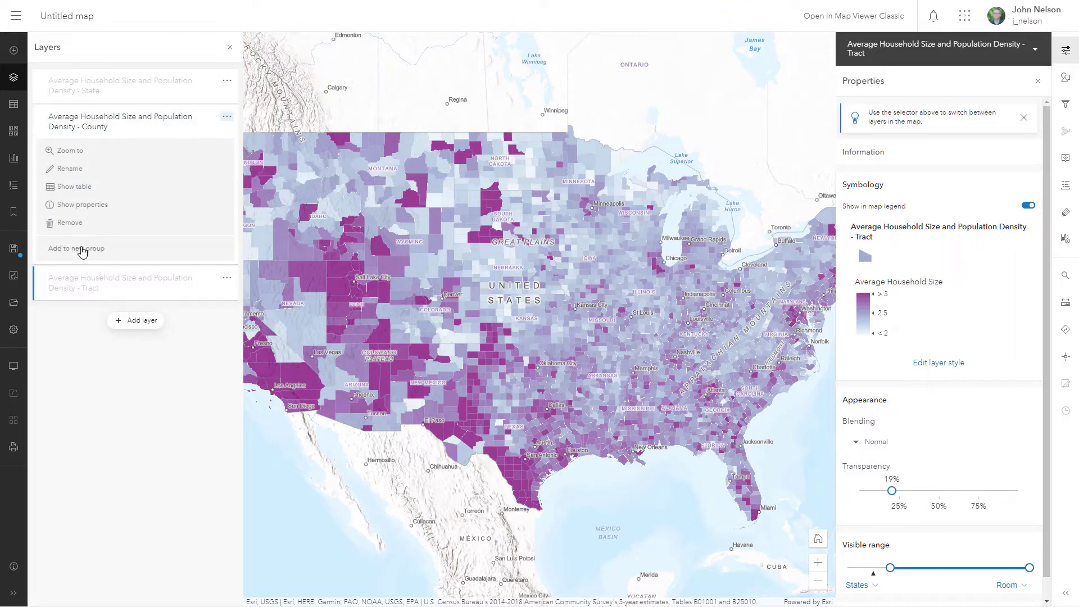
click(70, 223)
click(227, 80)
click(69, 187)
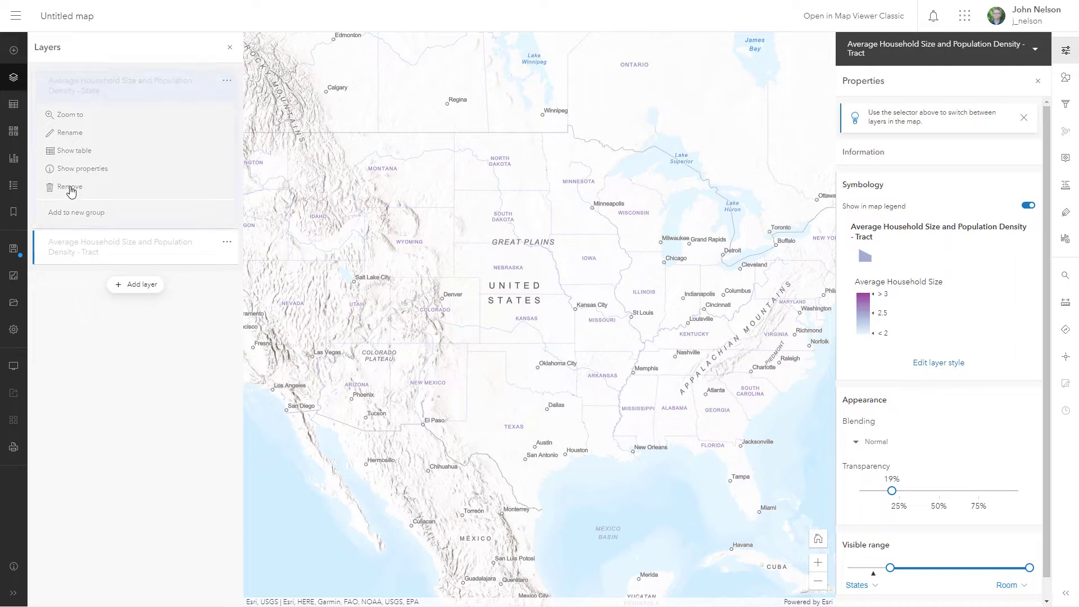
click(227, 82)
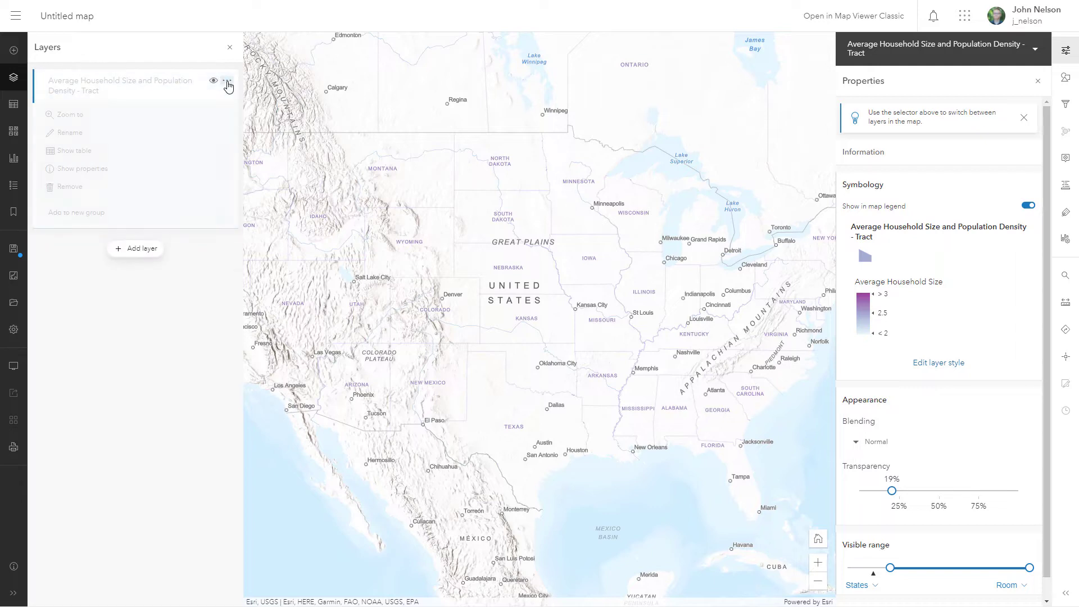
- Extend the Tract layer's visible range out to World scale and zoom into Kentucky
drag(890, 566, 831, 569)
scroll(666, 337, up, 3)
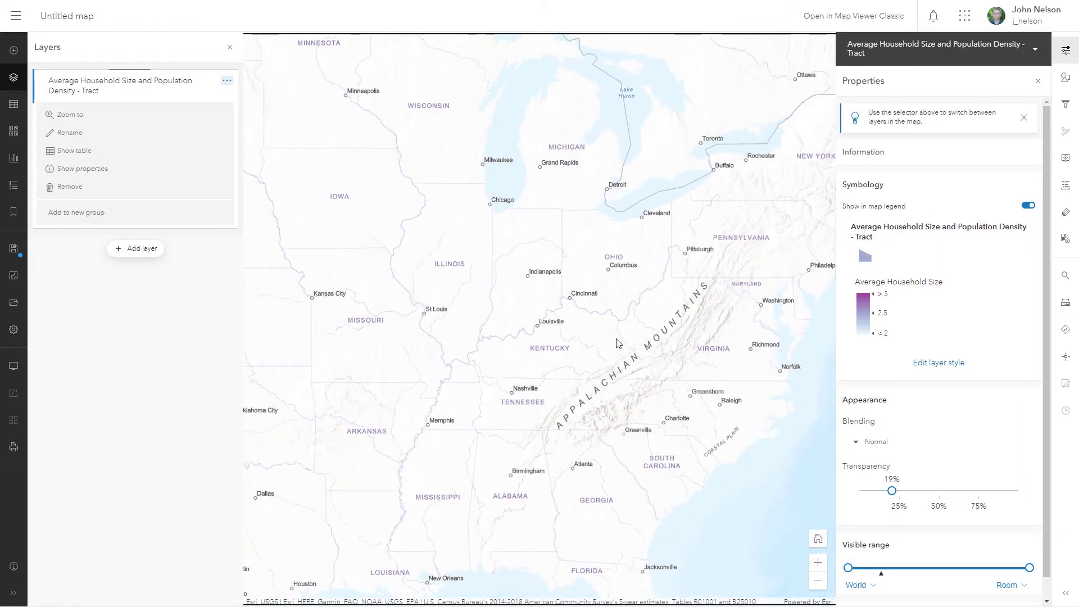
scroll(616, 339, up, 3)
scroll(618, 343, up, 3)
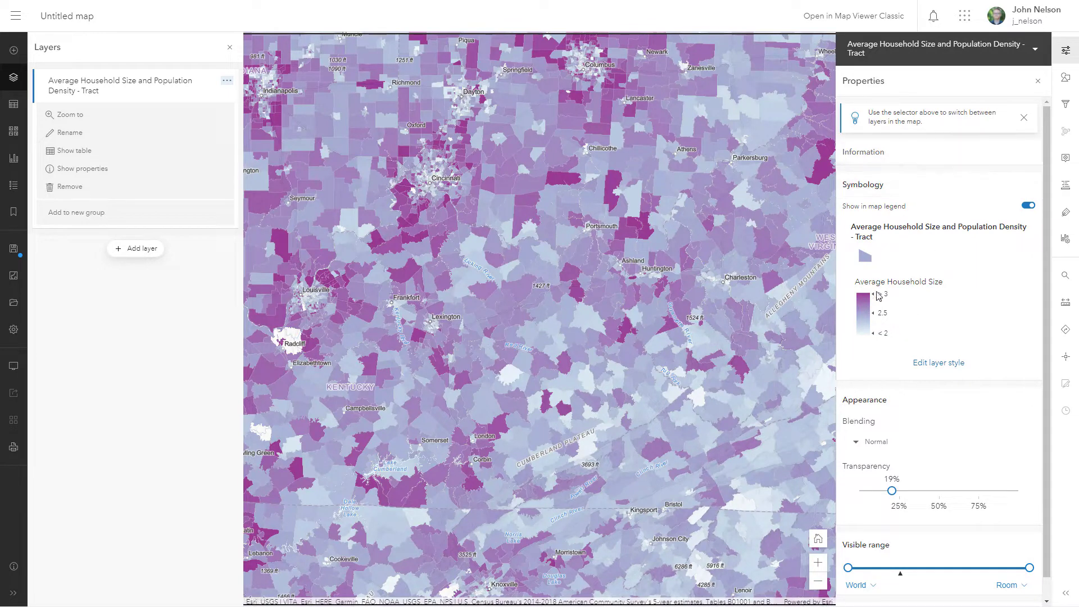
click(930, 363)
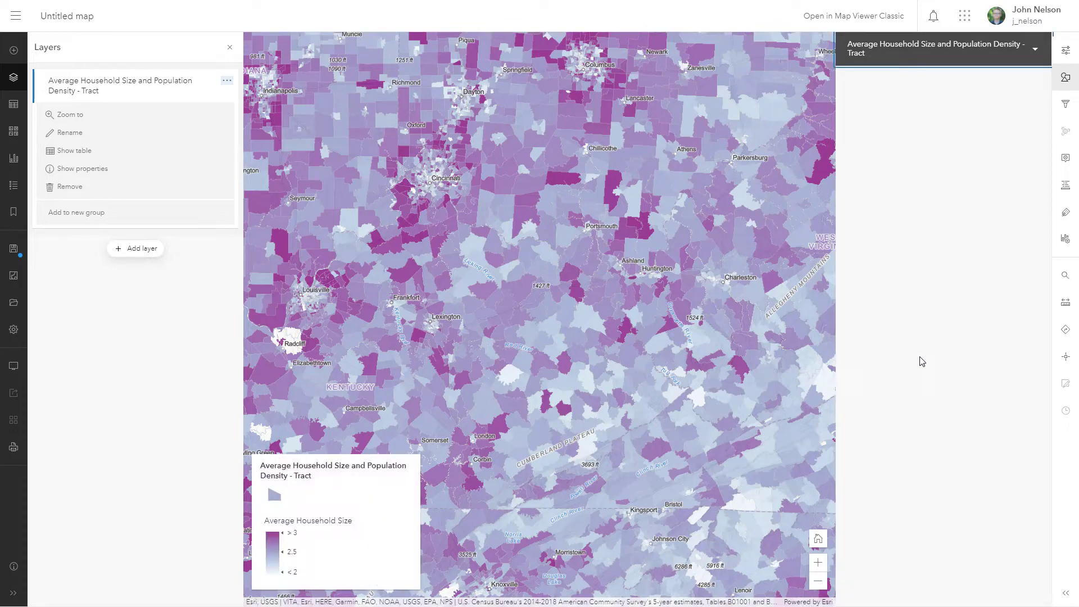
- Restyle the Tract layer as Location (single symbol) and open its style options
scroll(916, 357, down, 5)
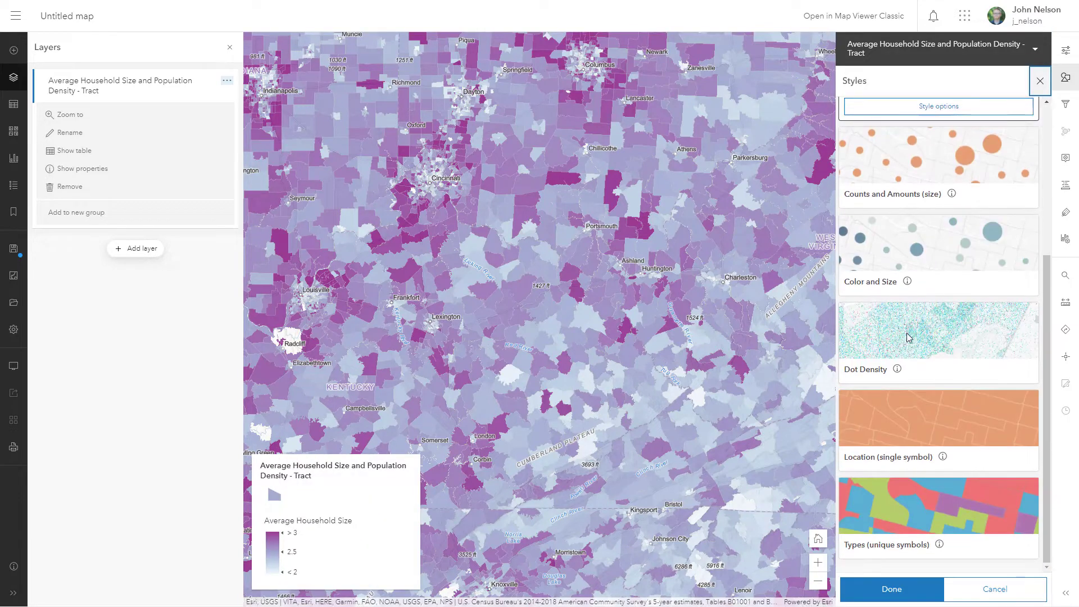
click(887, 457)
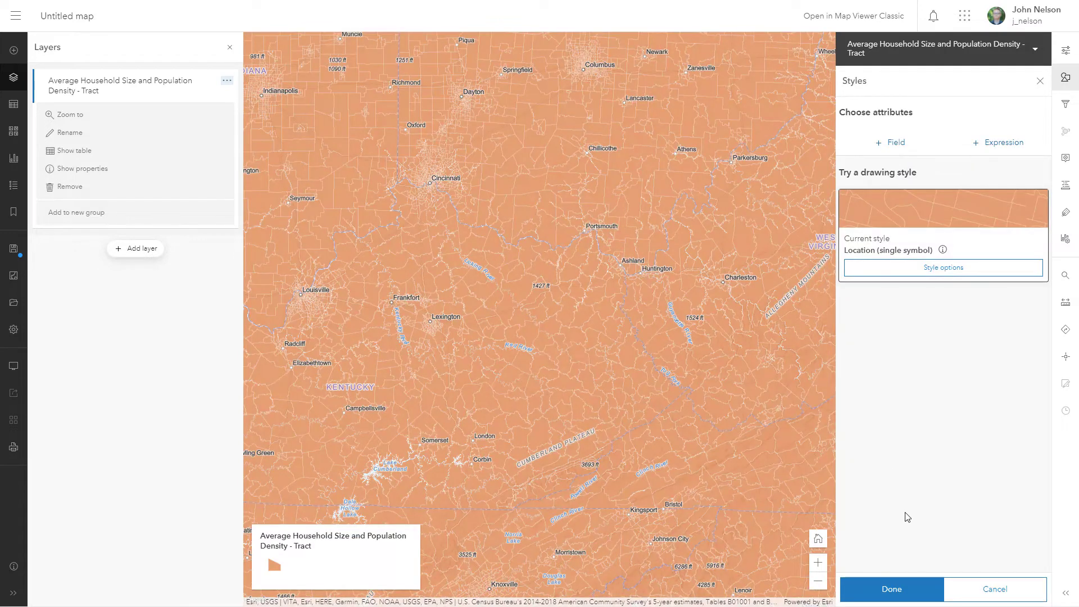
click(938, 270)
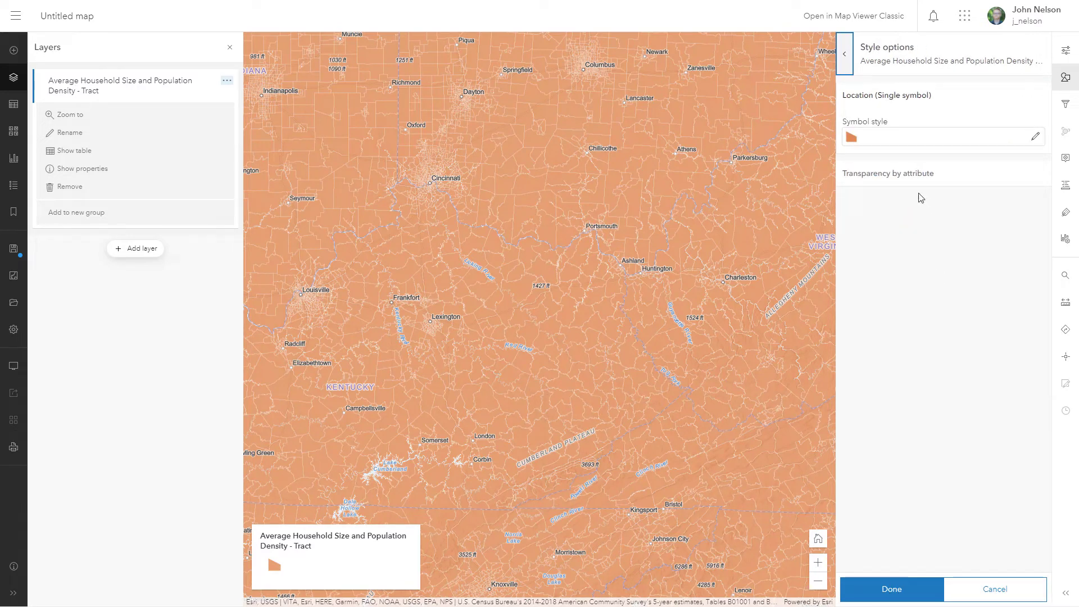
- Drive the tract transparency by the Population Density (people per square kilometer) field
click(905, 182)
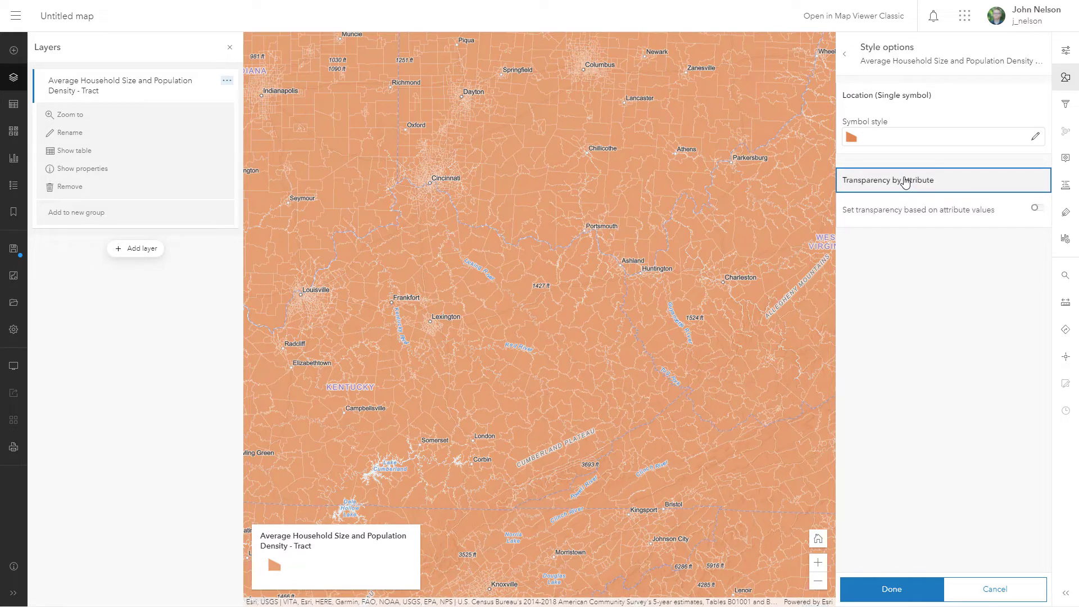
click(1035, 210)
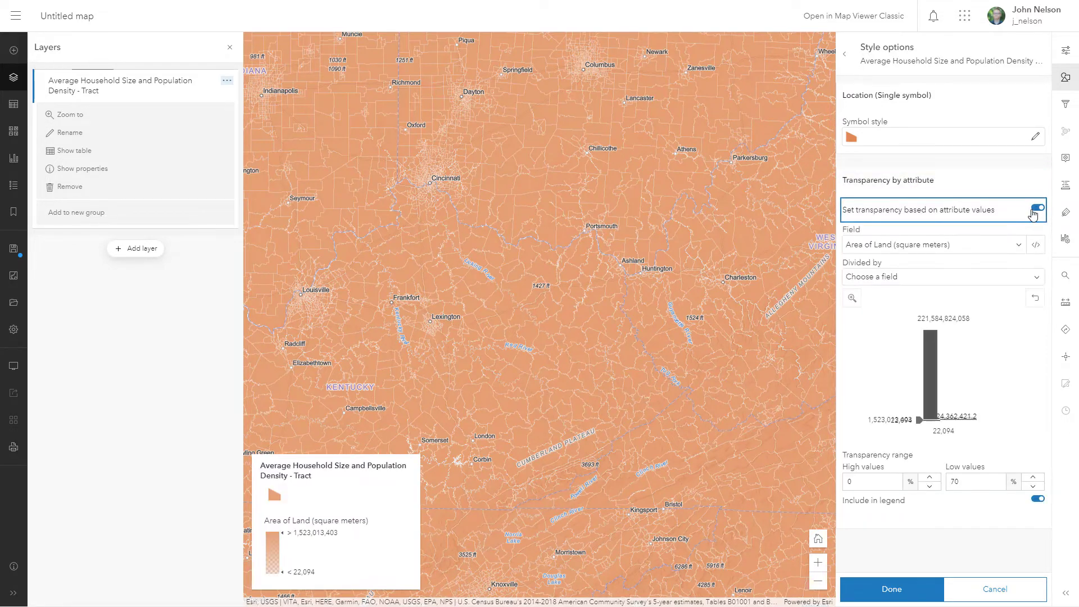
click(937, 248)
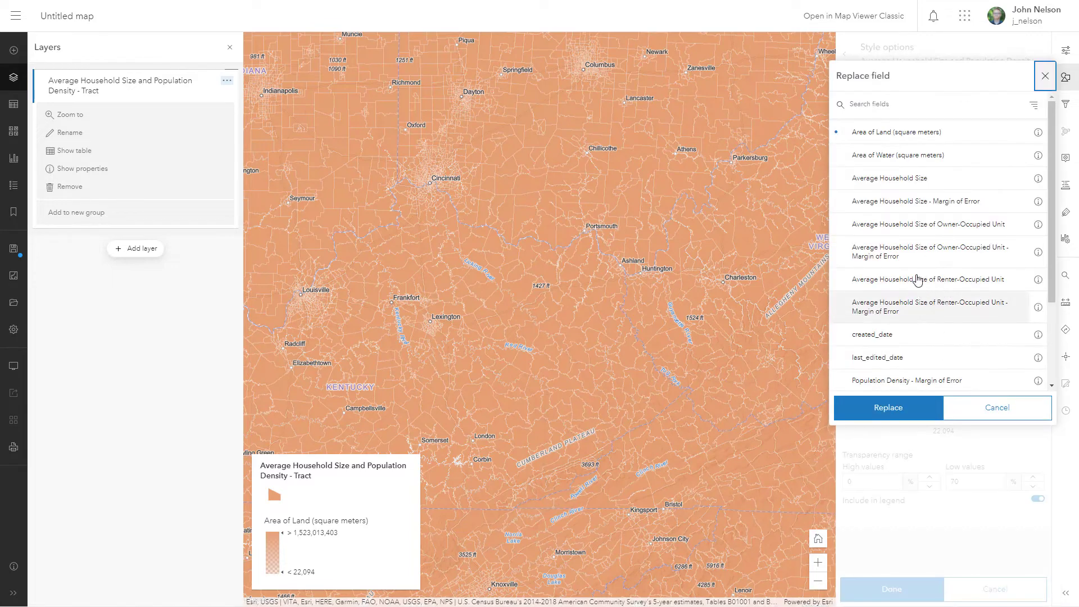
scroll(904, 230, down, 2)
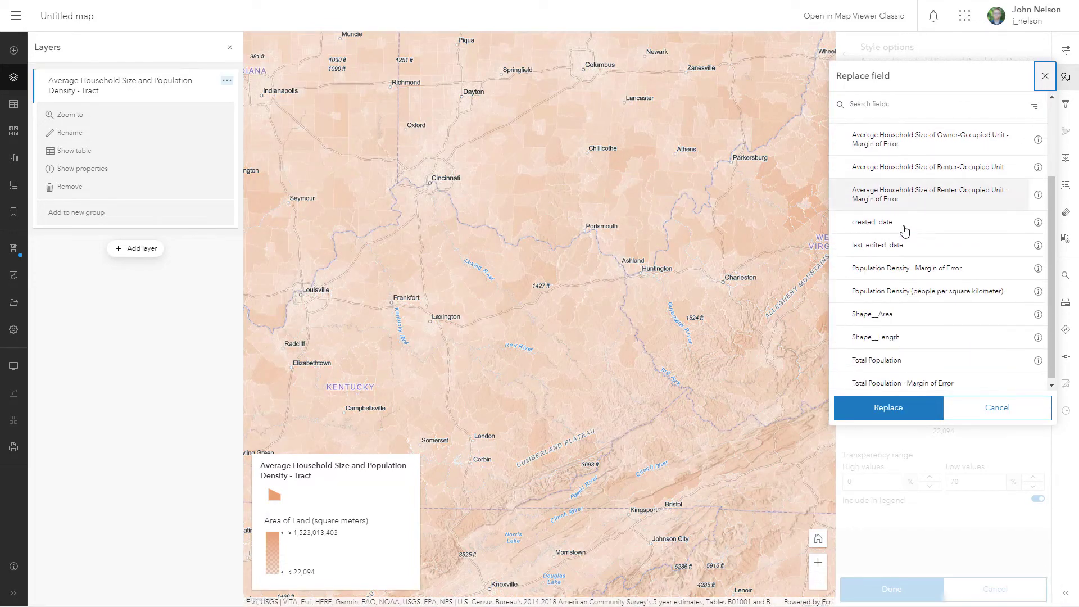
click(905, 288)
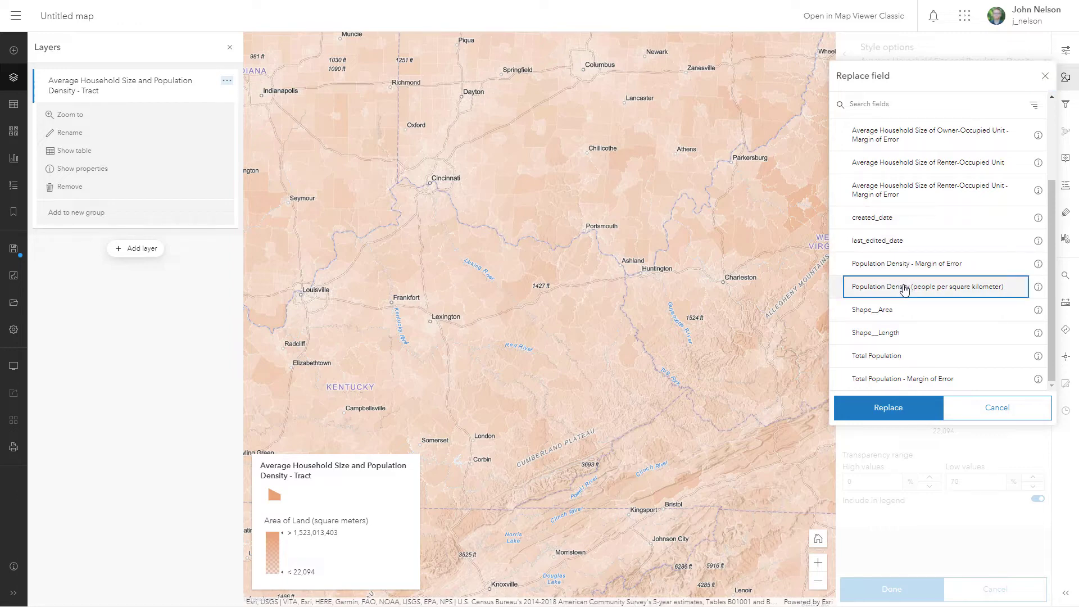
click(887, 409)
- Set the transparency threshold to 500 and low-values transparency to 100%
click(902, 422)
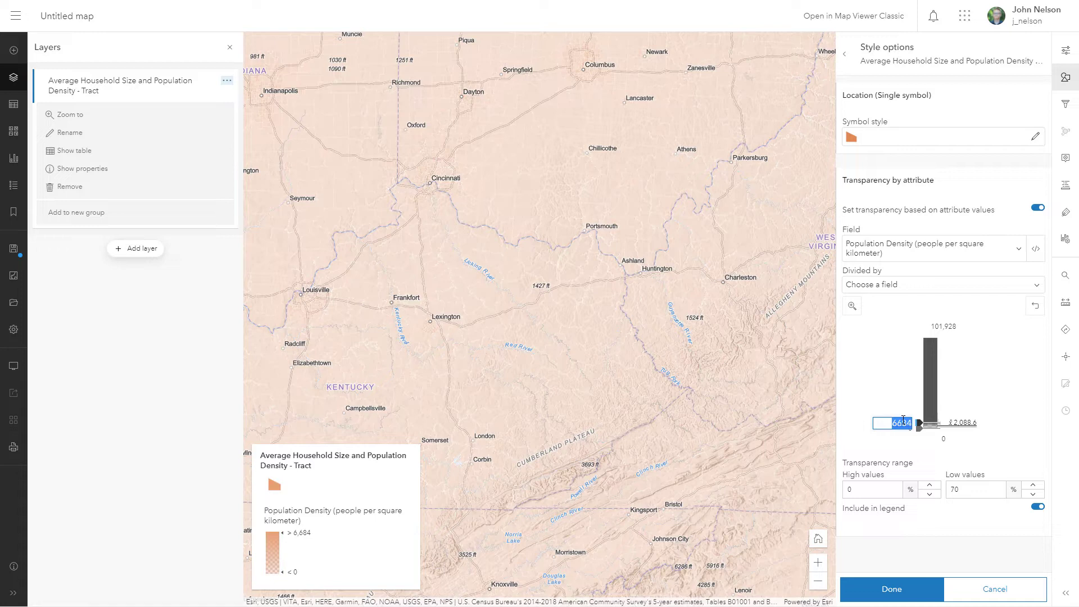
text(500)
key(Return)
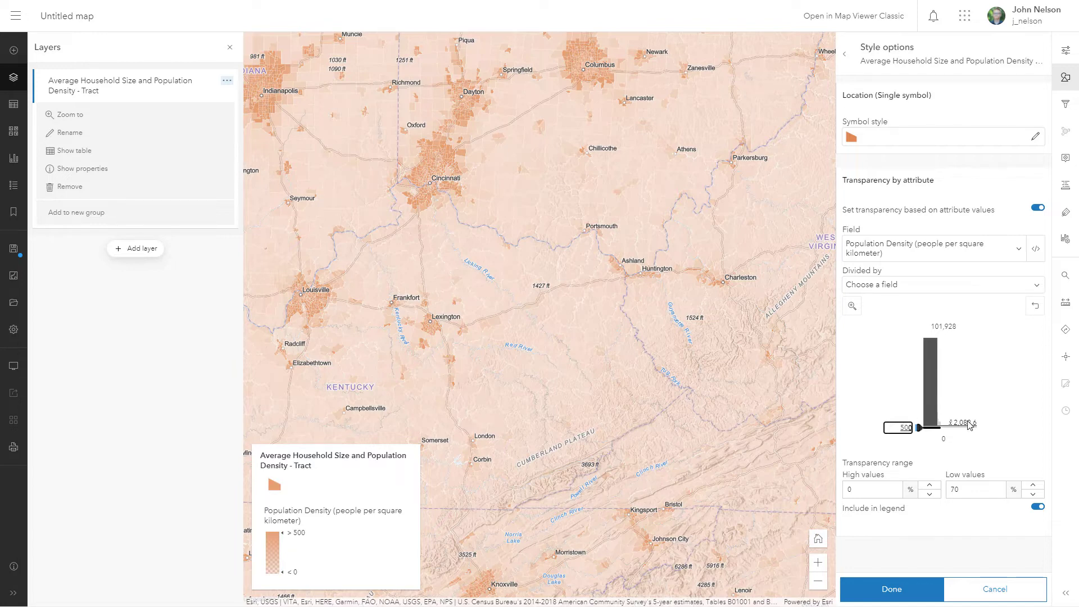
double_click(949, 490)
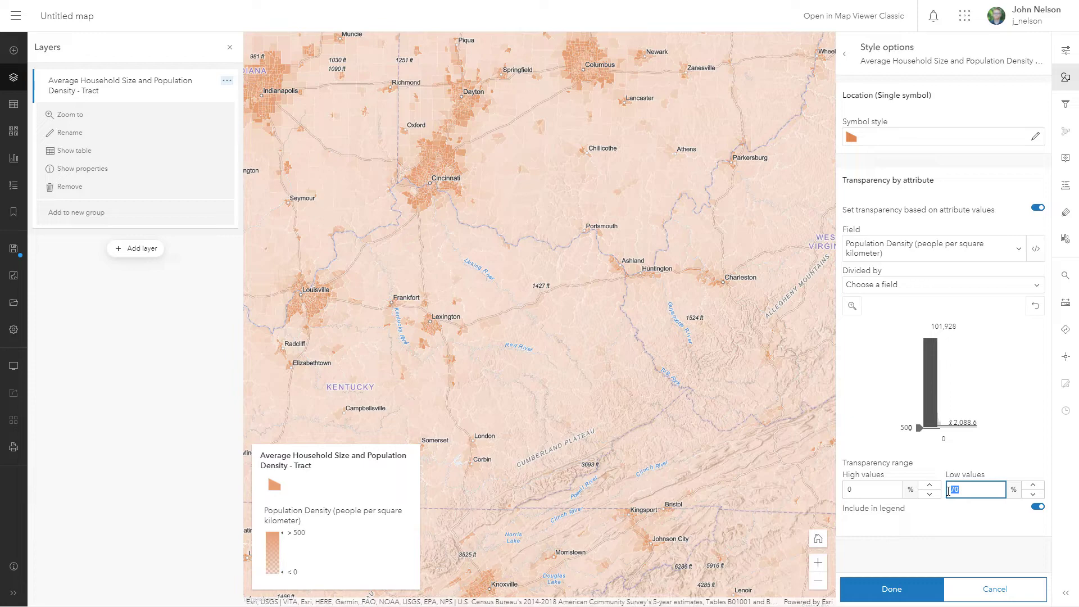
text(100)
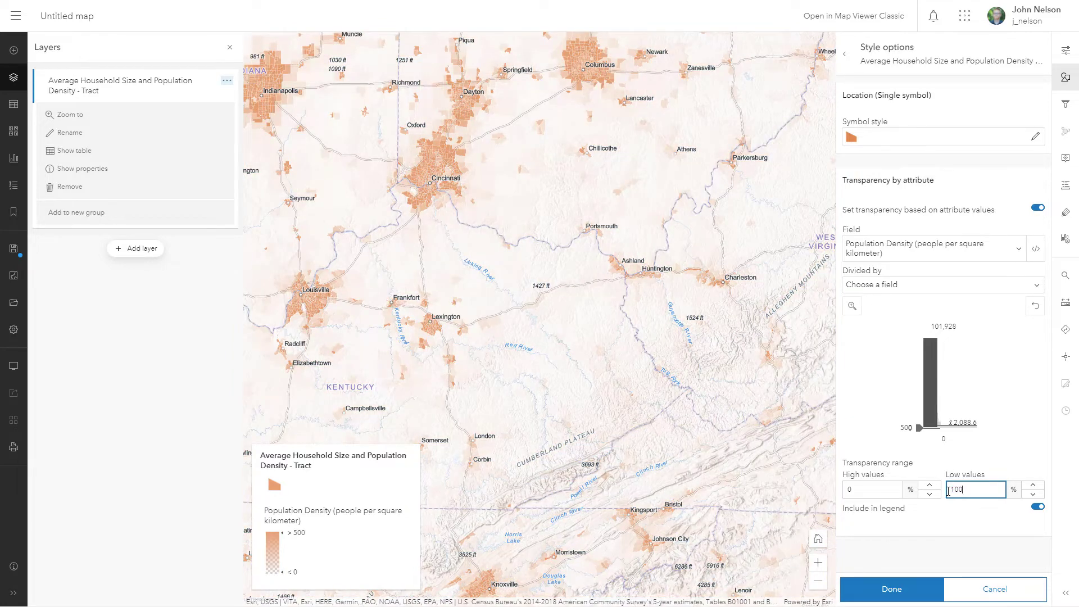
click(870, 142)
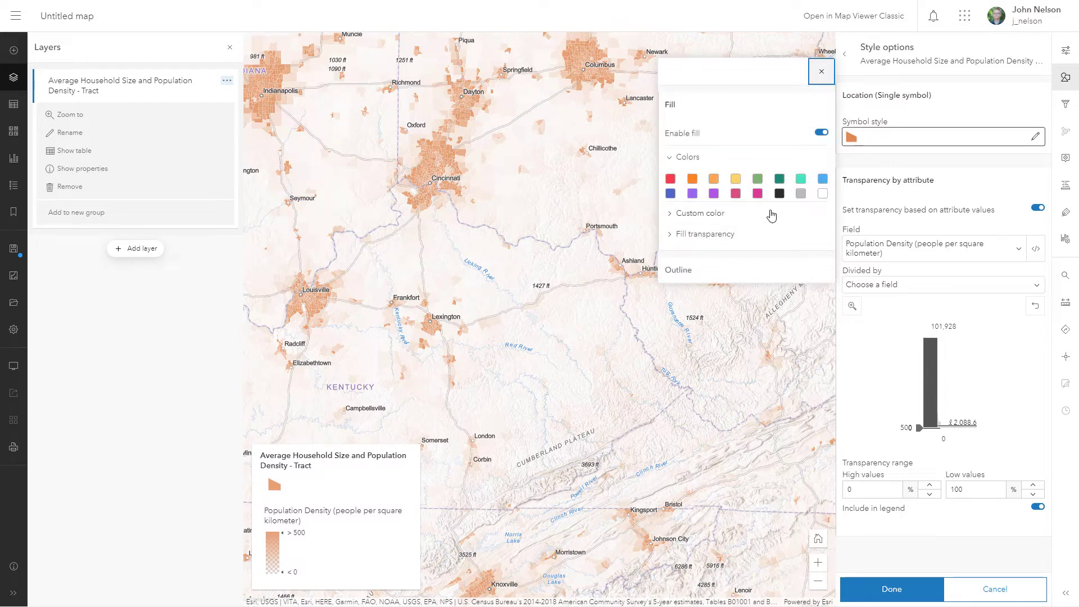
- Disable the tract polygon outlines, close the style panes, and pan north toward Columbus
click(681, 270)
click(821, 299)
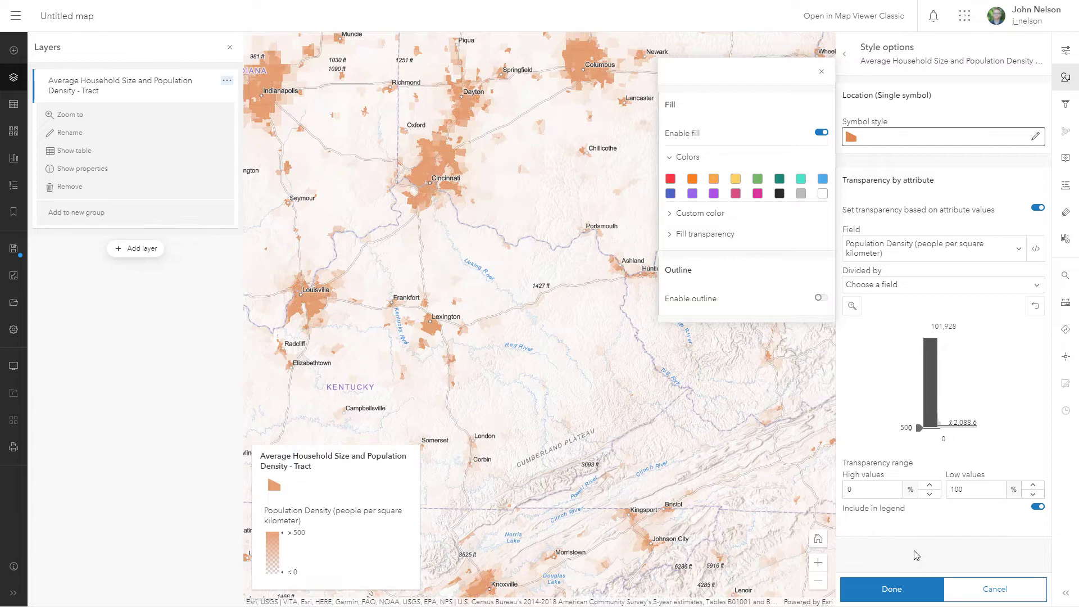
click(821, 71)
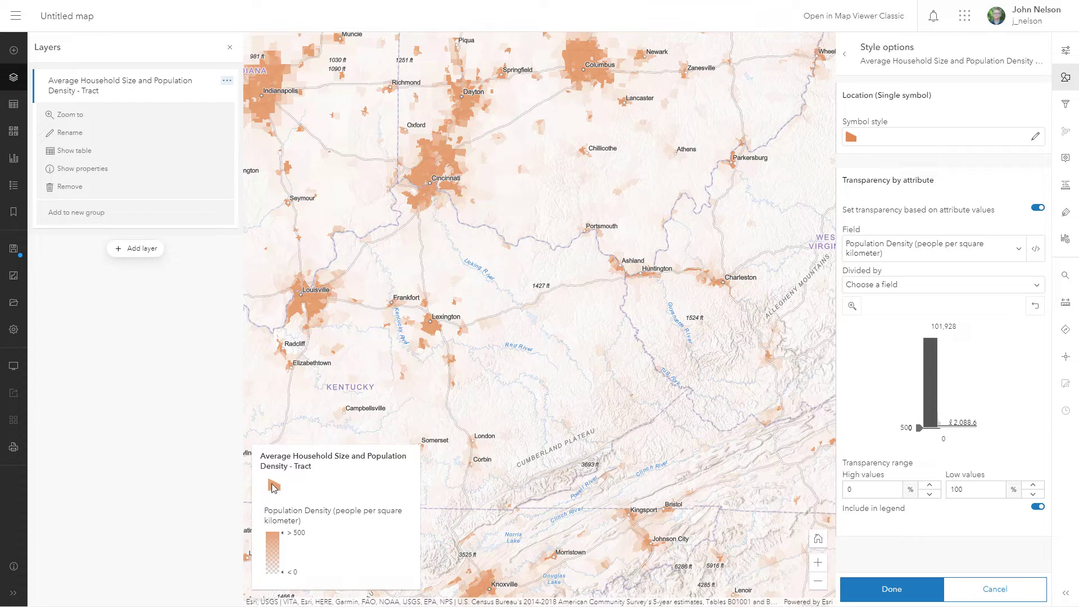
click(892, 589)
click(893, 589)
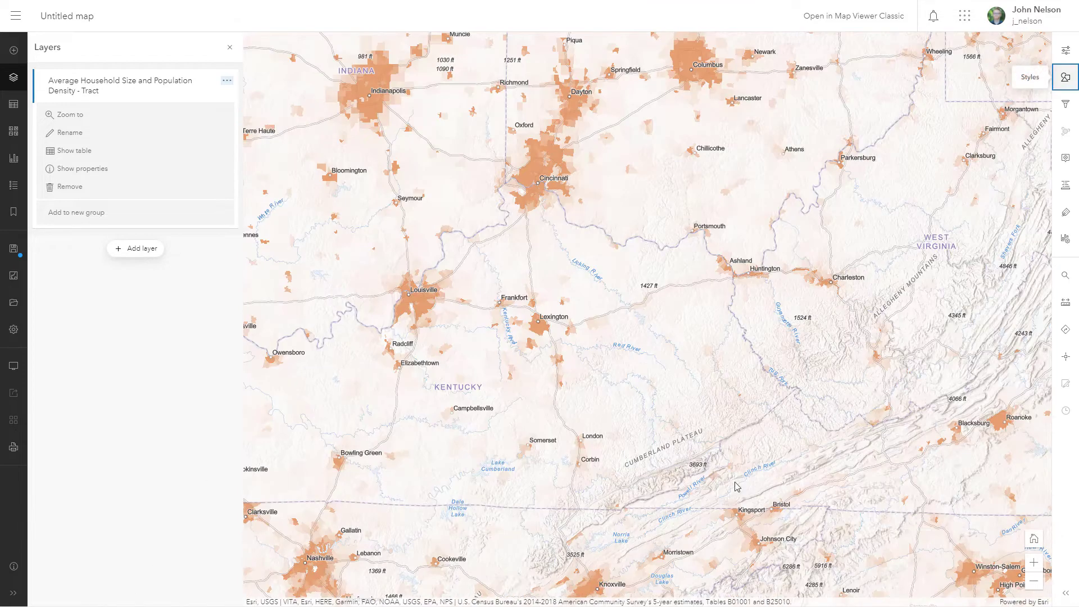
drag(378, 351, 378, 456)
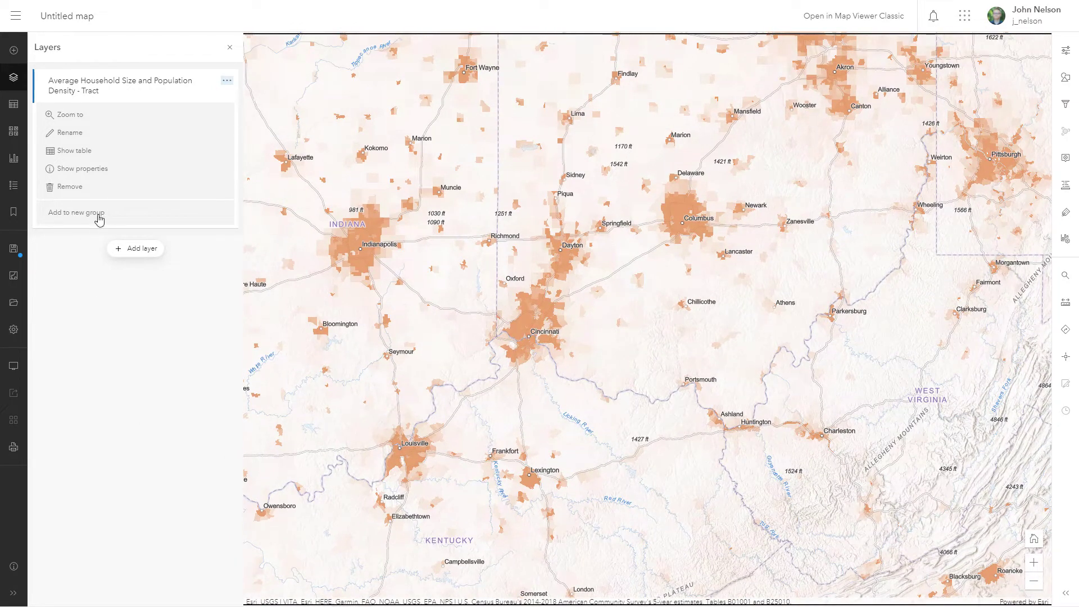
- In Add layer, replace the 'density' search with 'world imagery'
click(135, 252)
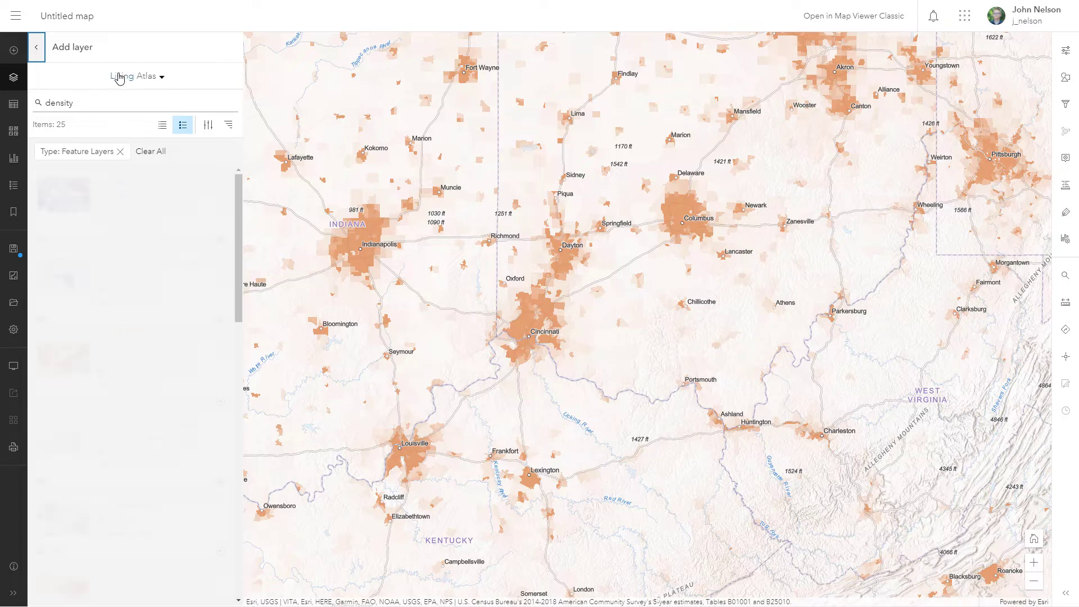
drag(80, 105, 44, 109)
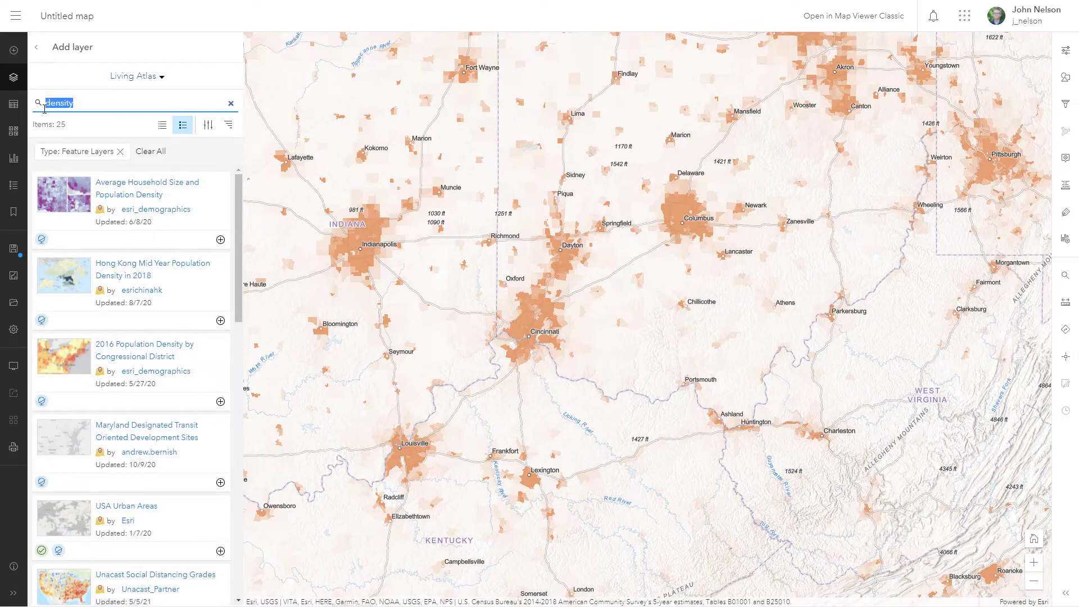
key(BackSpace)
text(imagery)
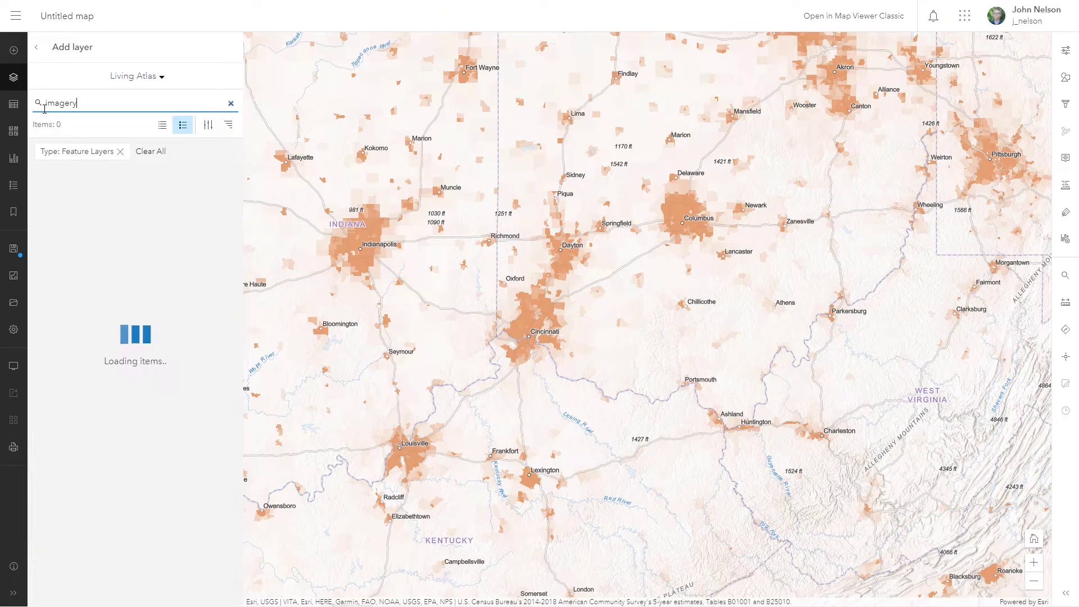
scroll(190, 227, down, 5)
scroll(190, 227, down, 5)
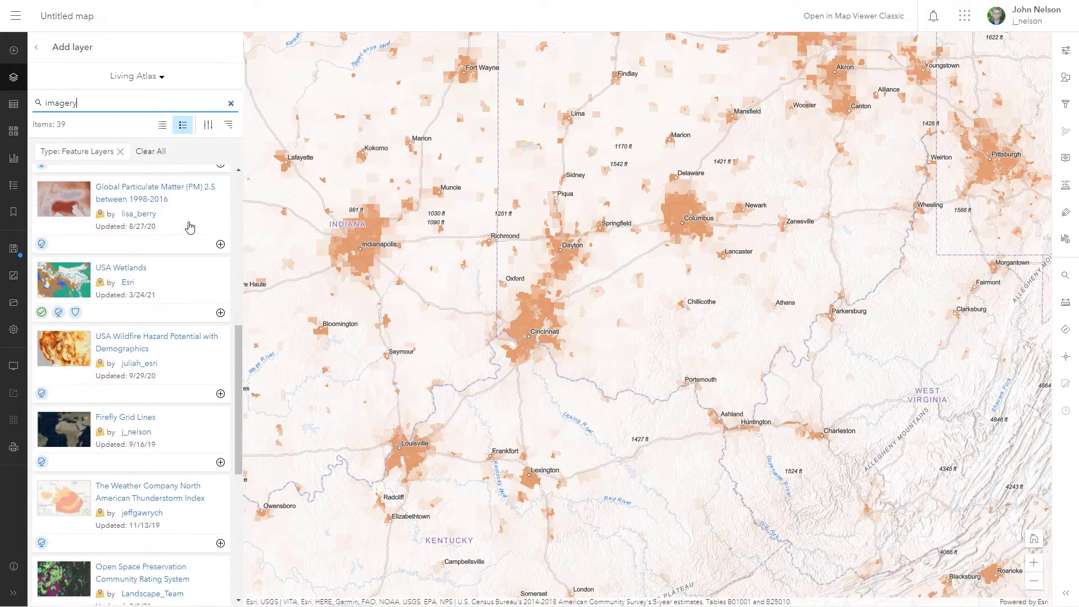
scroll(188, 228, up, 8)
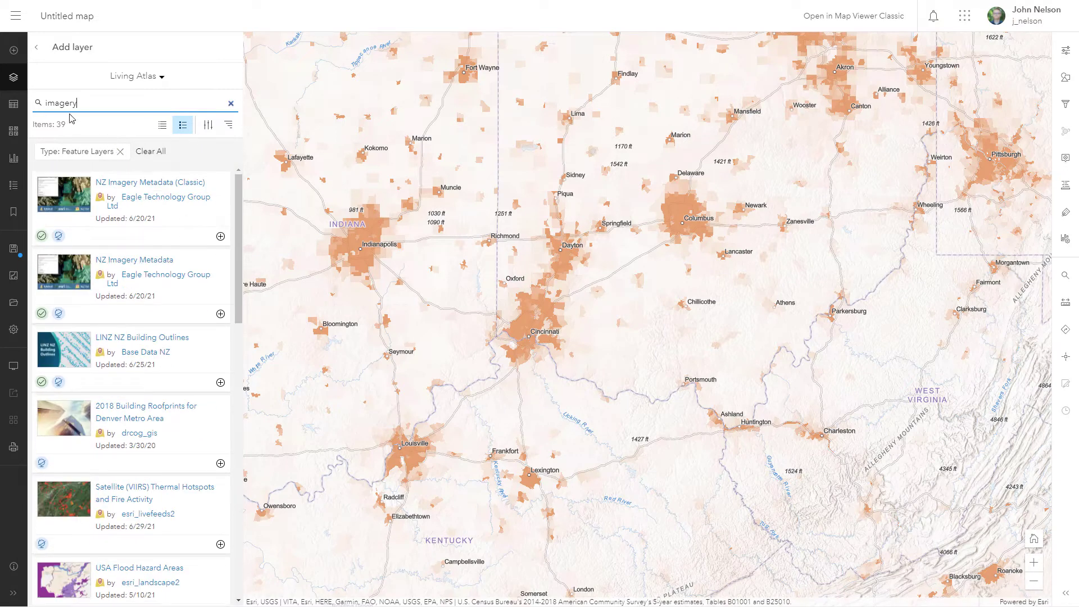
click(48, 101)
text(world)
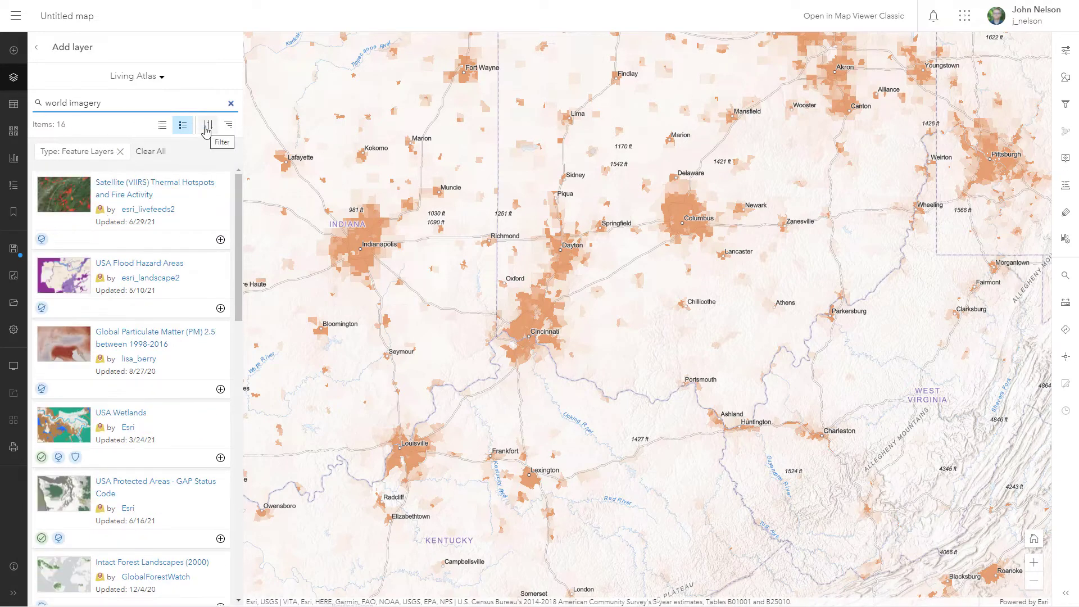
- Remove the Type: Feature Layers filter so all 92 results appear
click(207, 127)
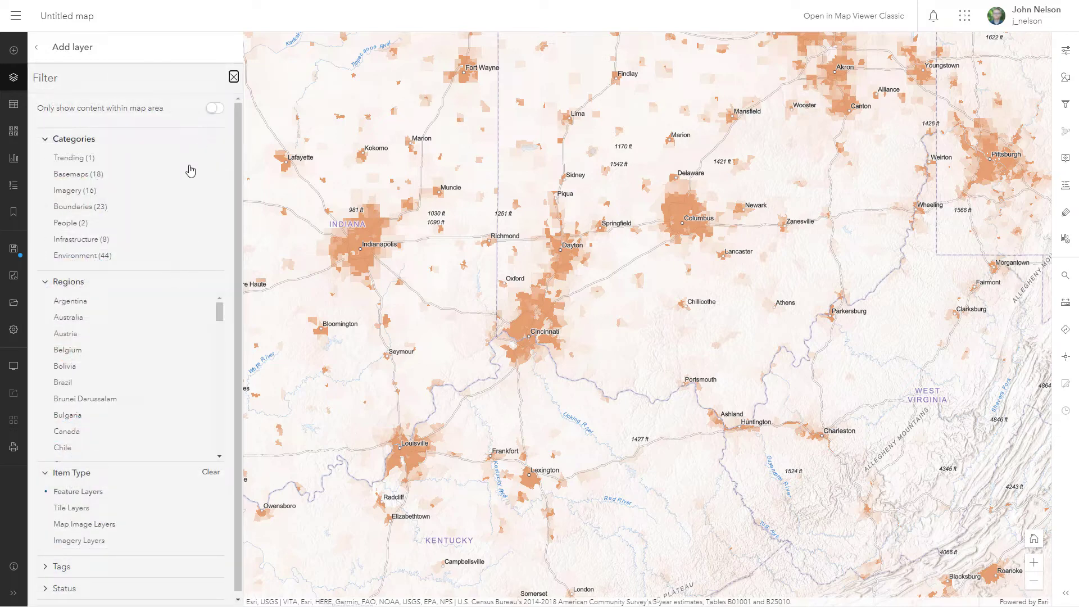
click(233, 77)
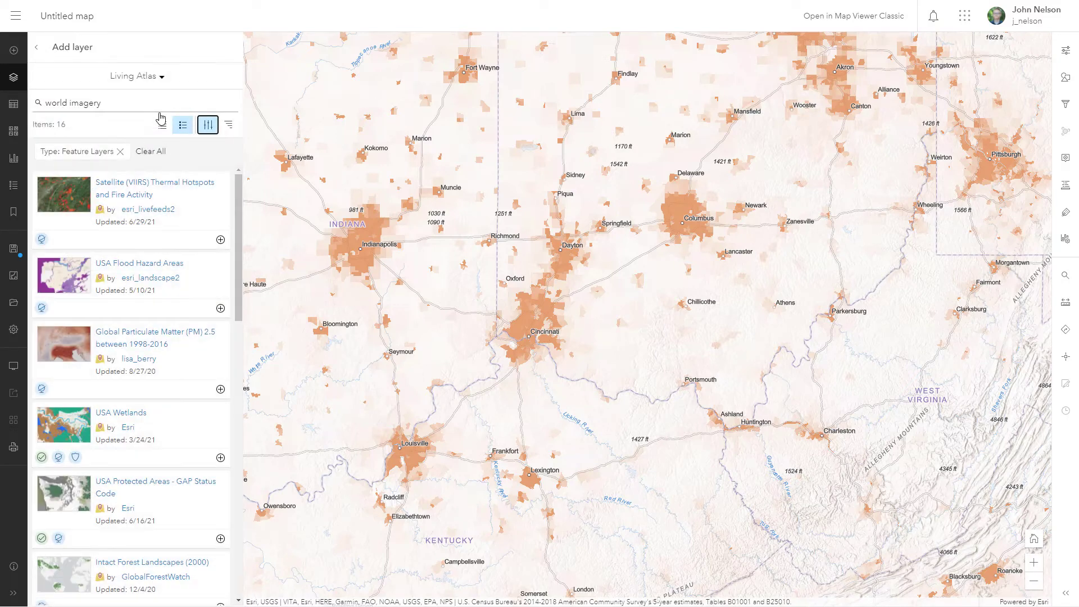
click(120, 152)
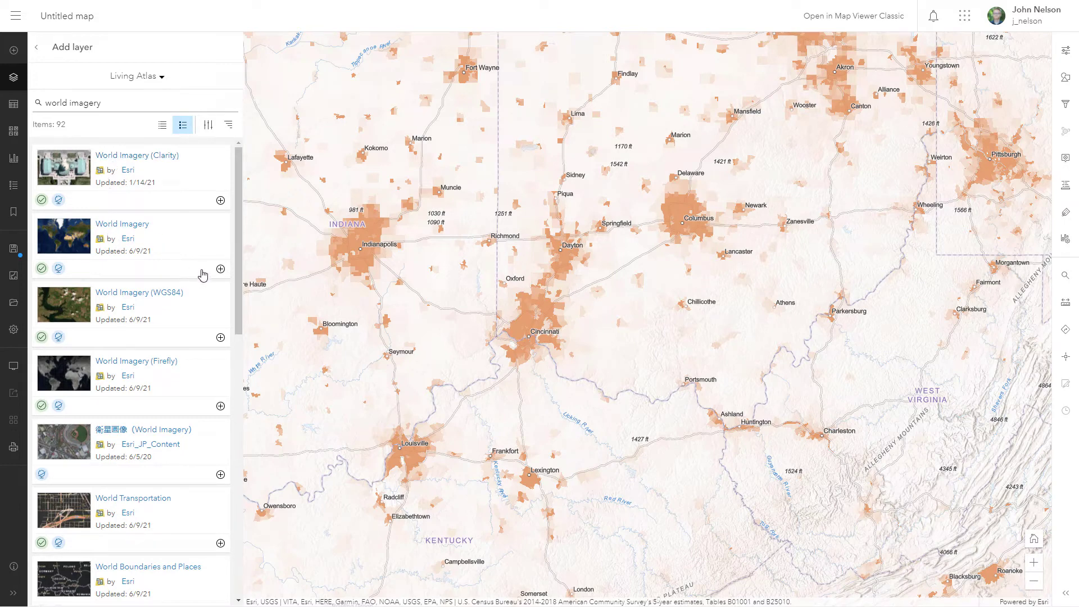
- Add the World Imagery layer to the map and return to the layer list
click(221, 269)
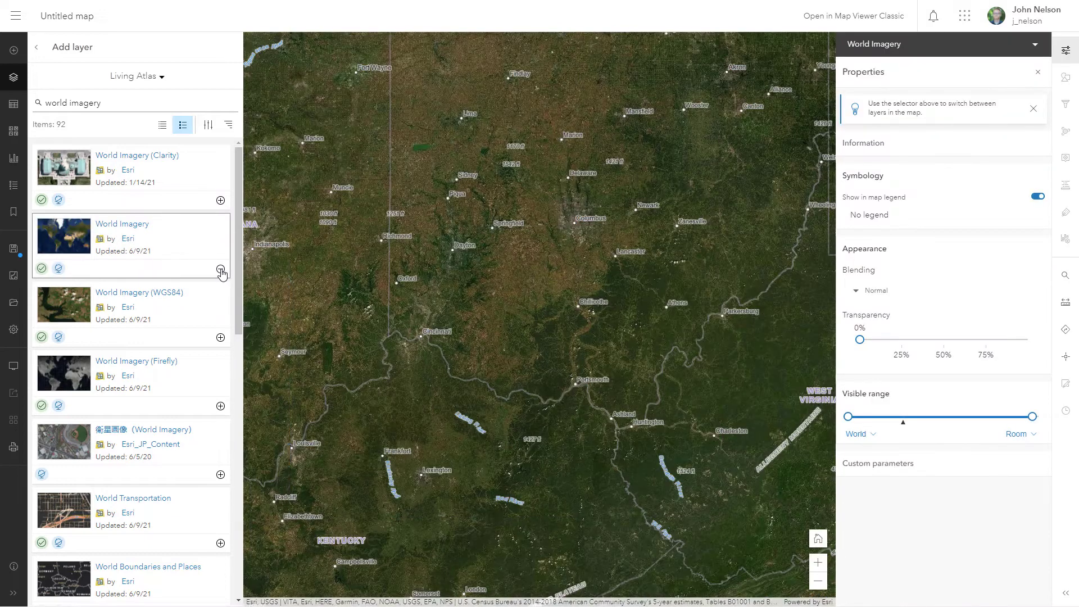
click(38, 48)
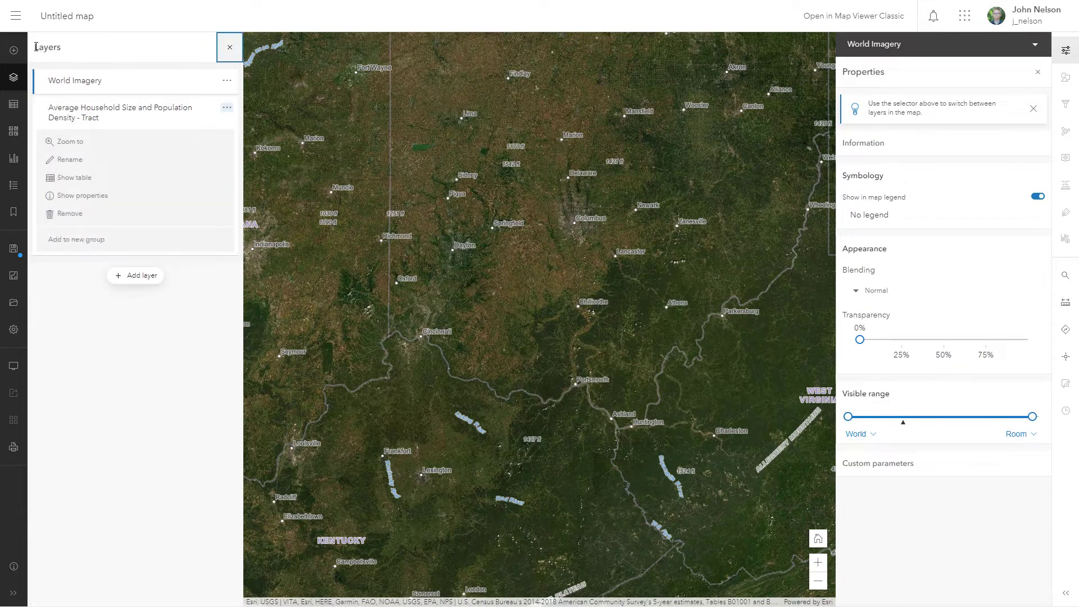
click(139, 120)
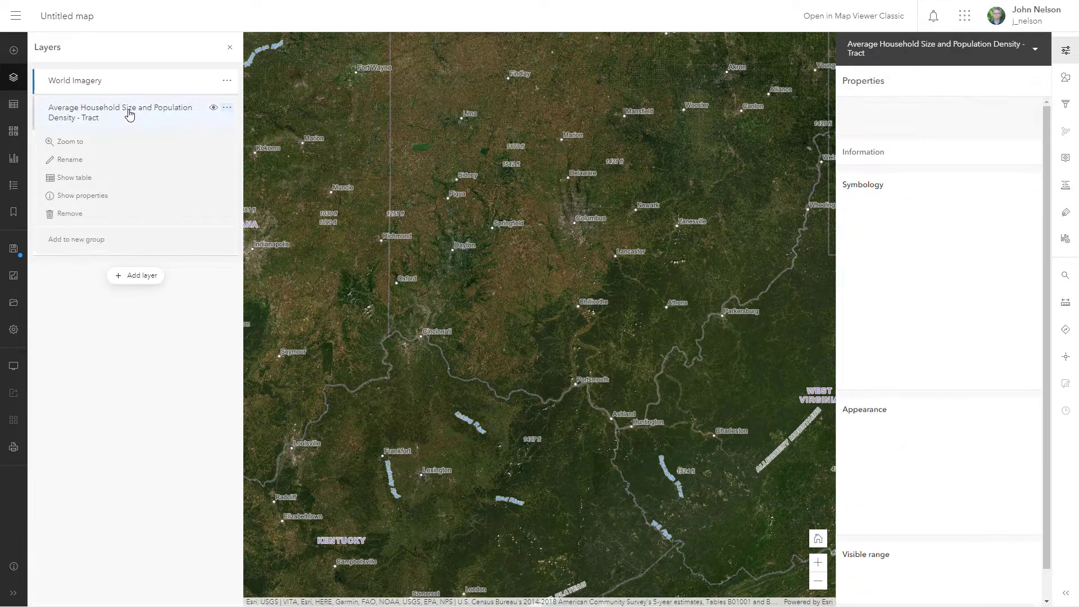
click(227, 108)
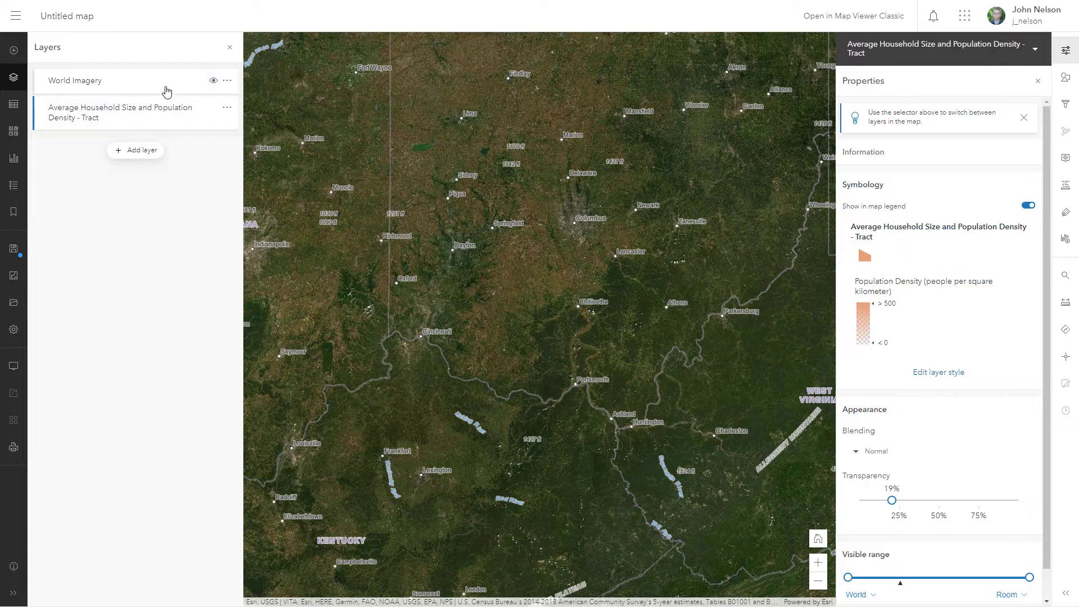
- Toggle World Imagery and the density layer off and back on, then open World Imagery's actions
click(213, 80)
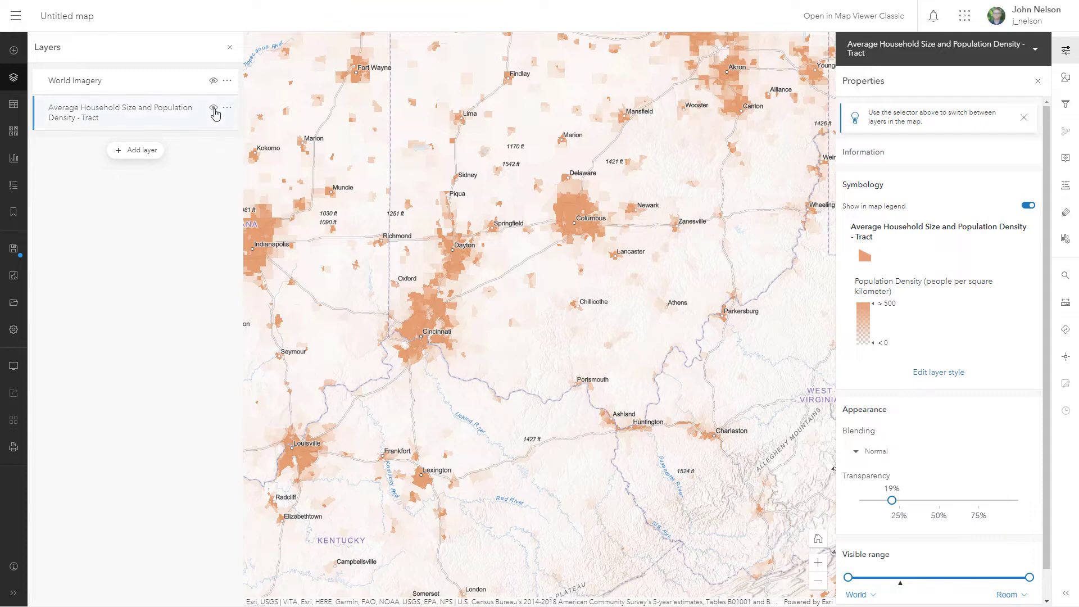
click(213, 109)
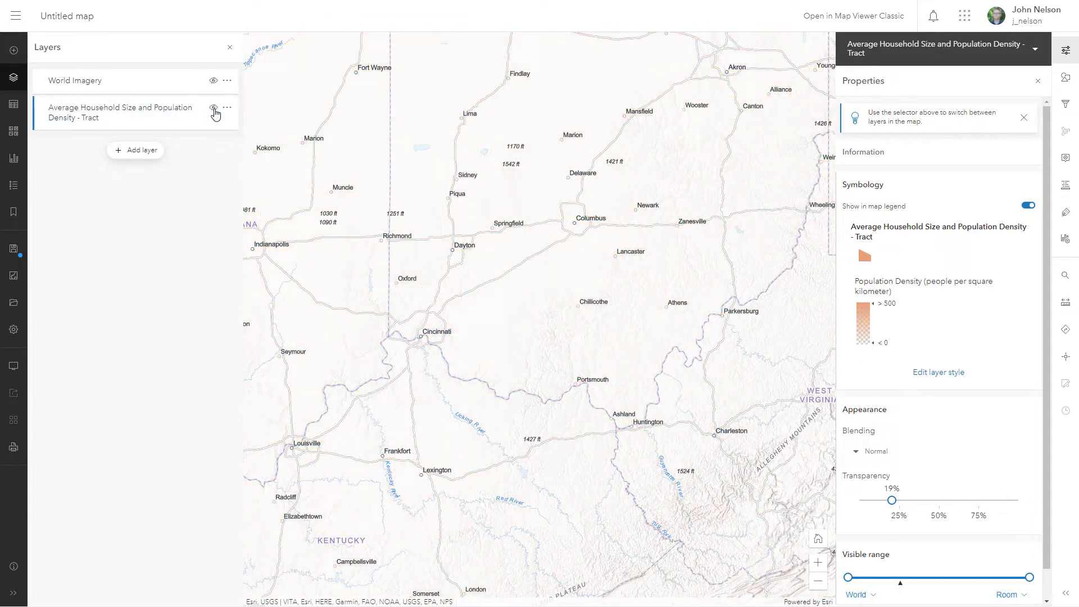
click(213, 108)
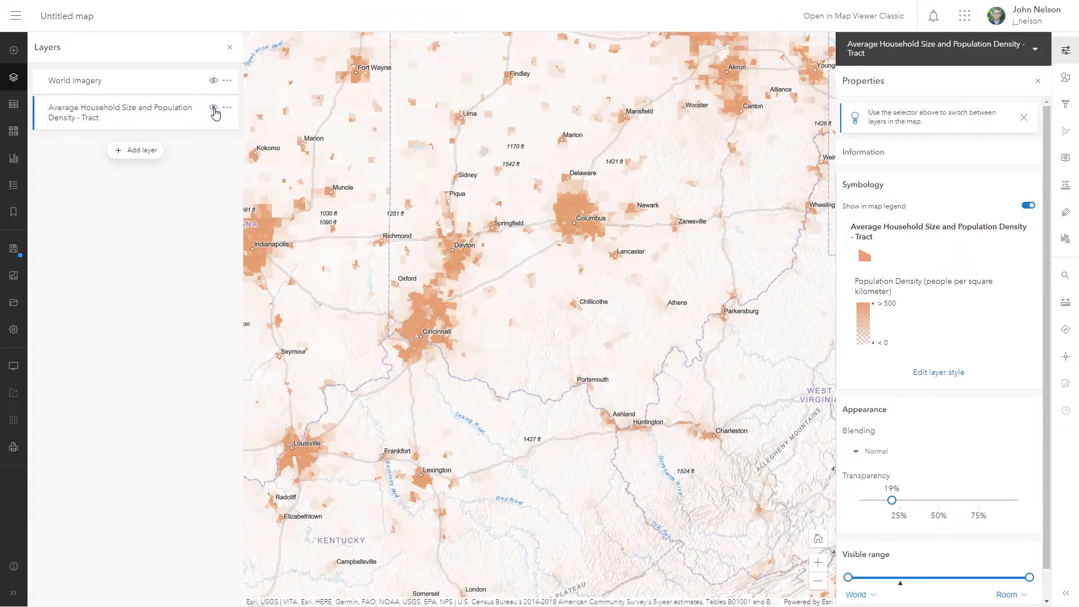
click(214, 81)
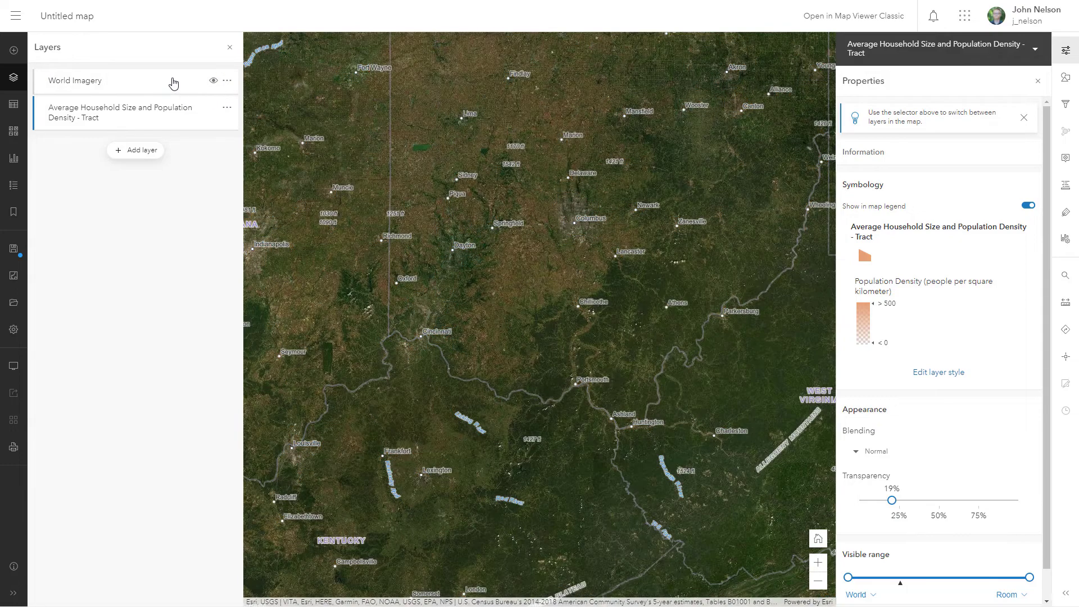
click(173, 83)
click(226, 80)
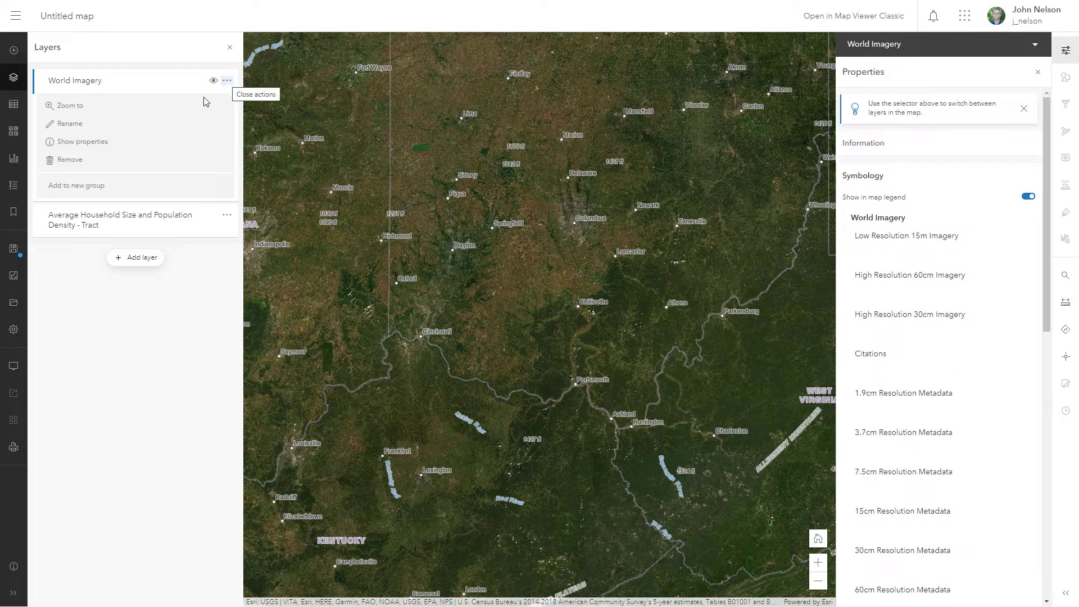
- Put World Imagery in a new Group Layer and drag the Tract layer above it inside
click(84, 187)
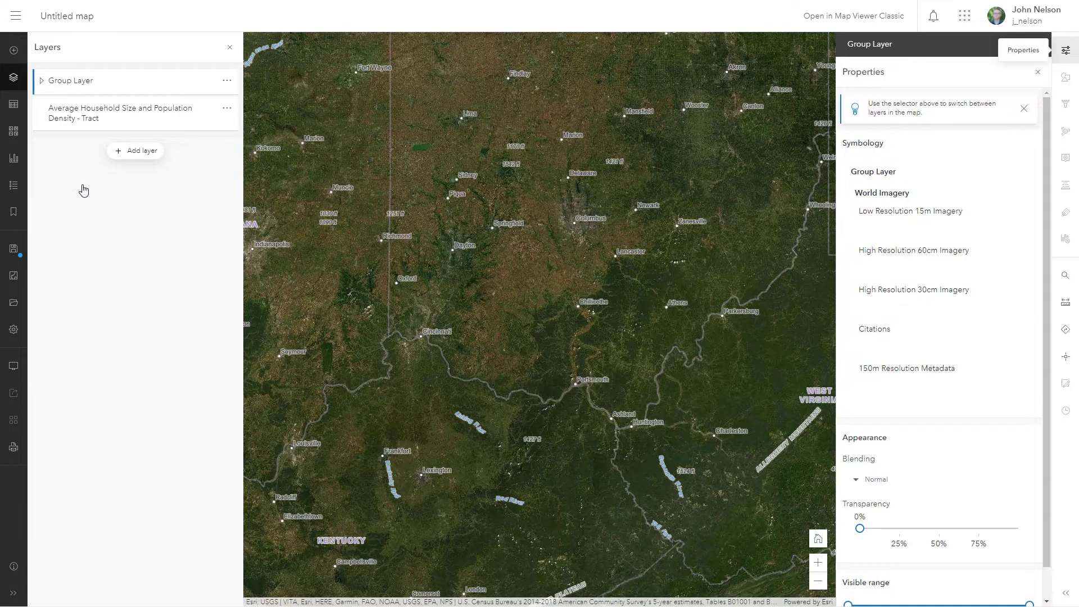
click(41, 80)
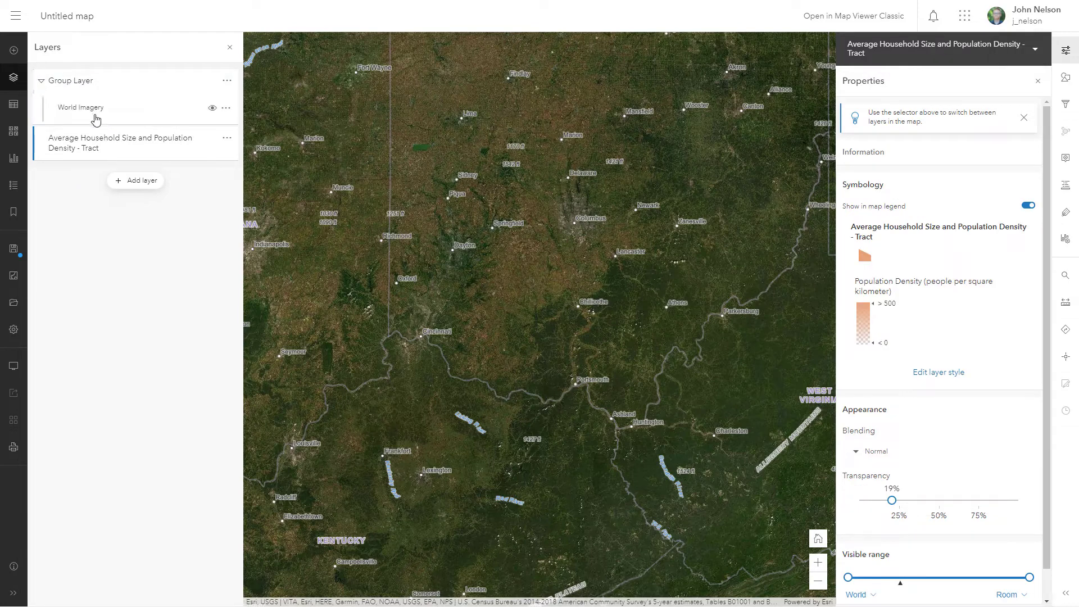
mouse_move(80, 140)
mouse_down()
mouse_move(86, 101)
mouse_move(93, 125)
mouse_up()
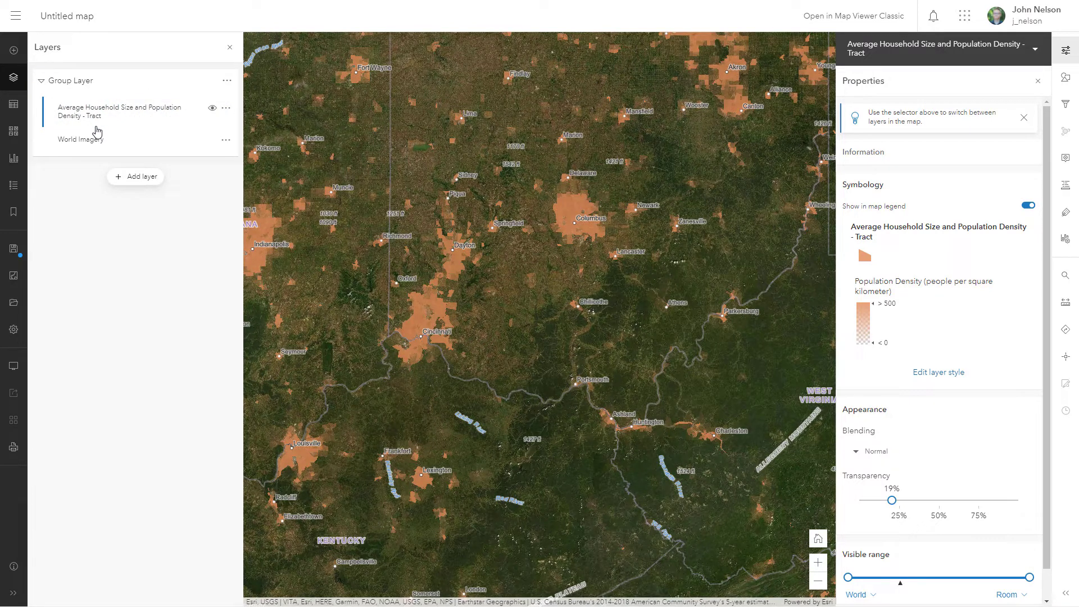
click(125, 119)
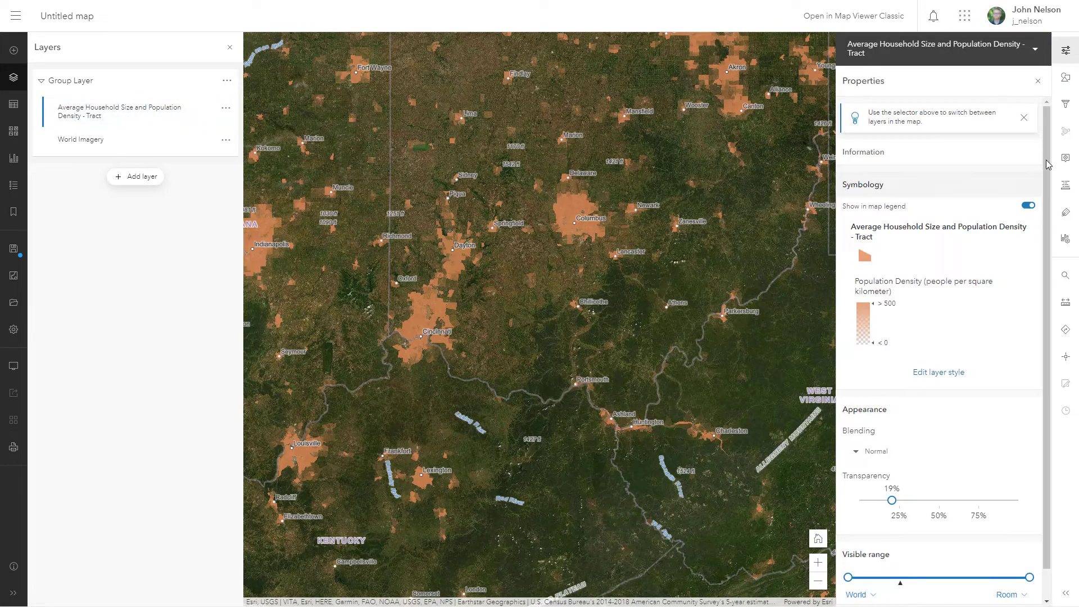
- Set the density layer's blend mode to Destination Atop and close the Properties panel
click(874, 454)
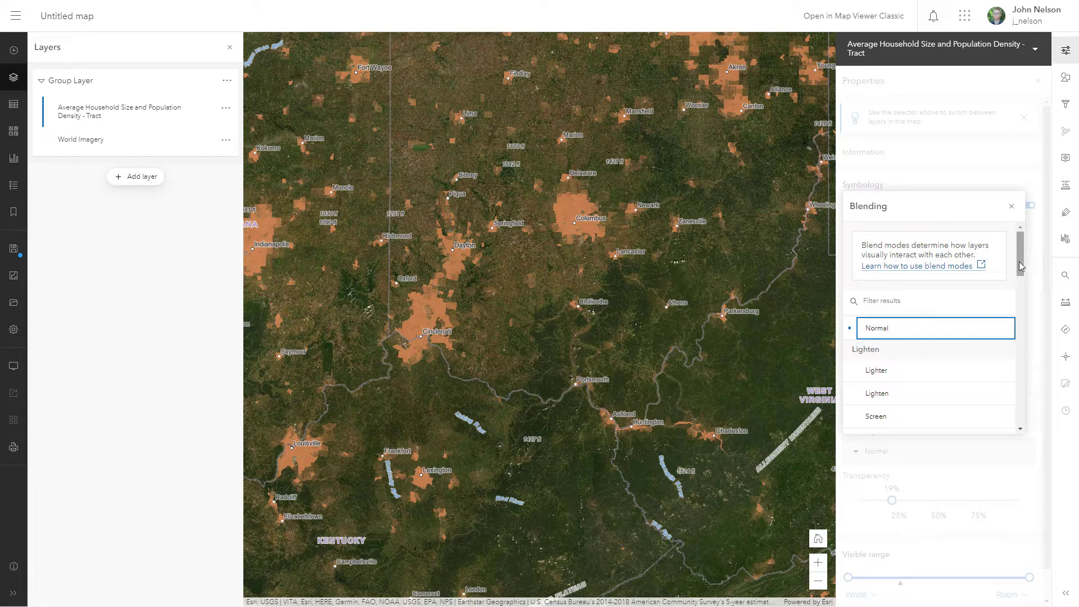
drag(1020, 261, 1020, 369)
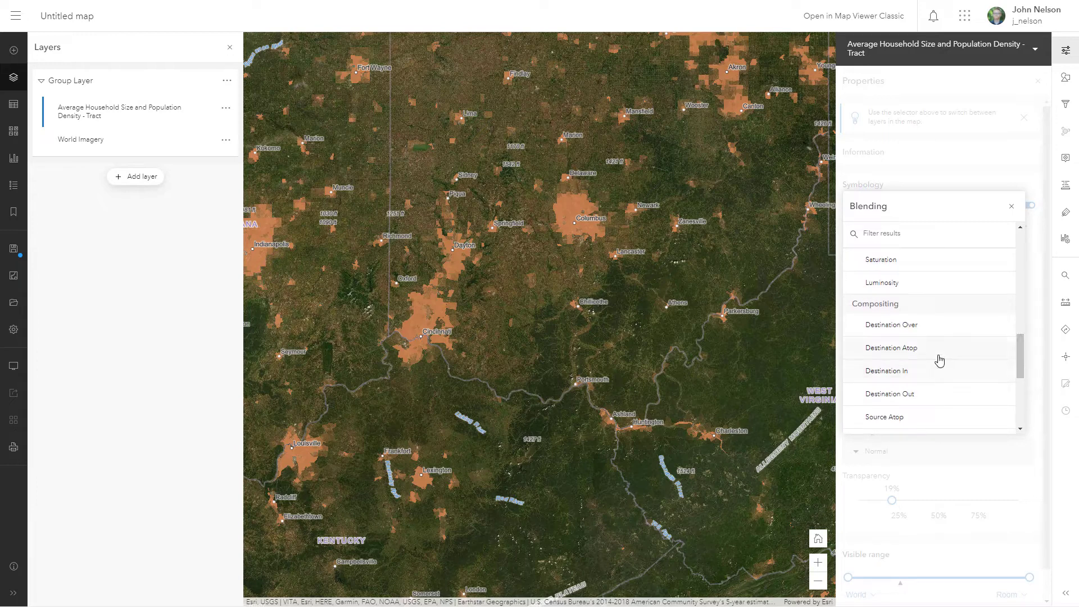
click(940, 357)
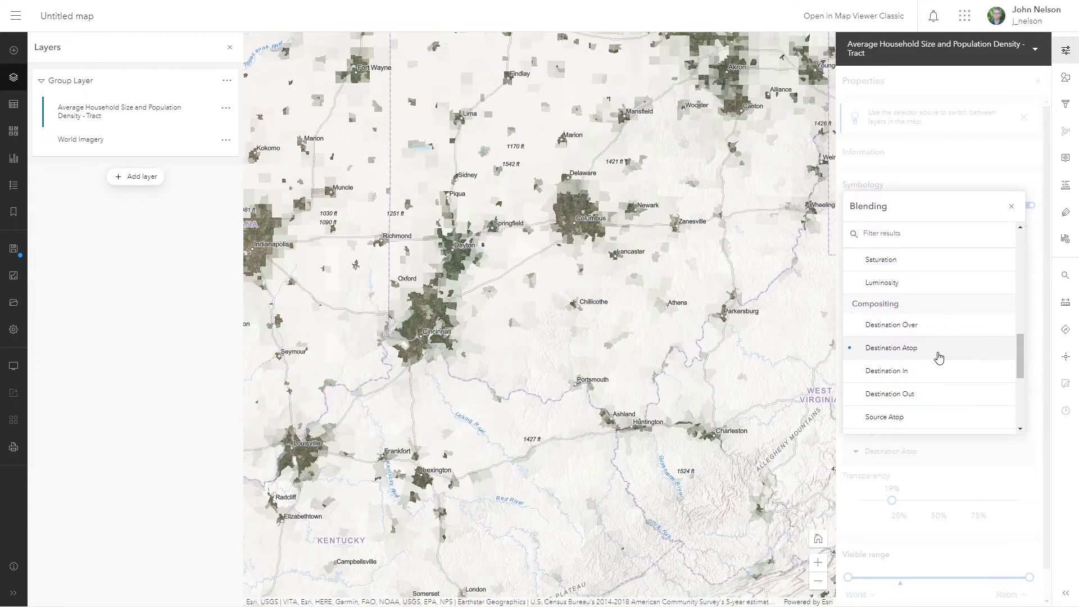
click(1066, 54)
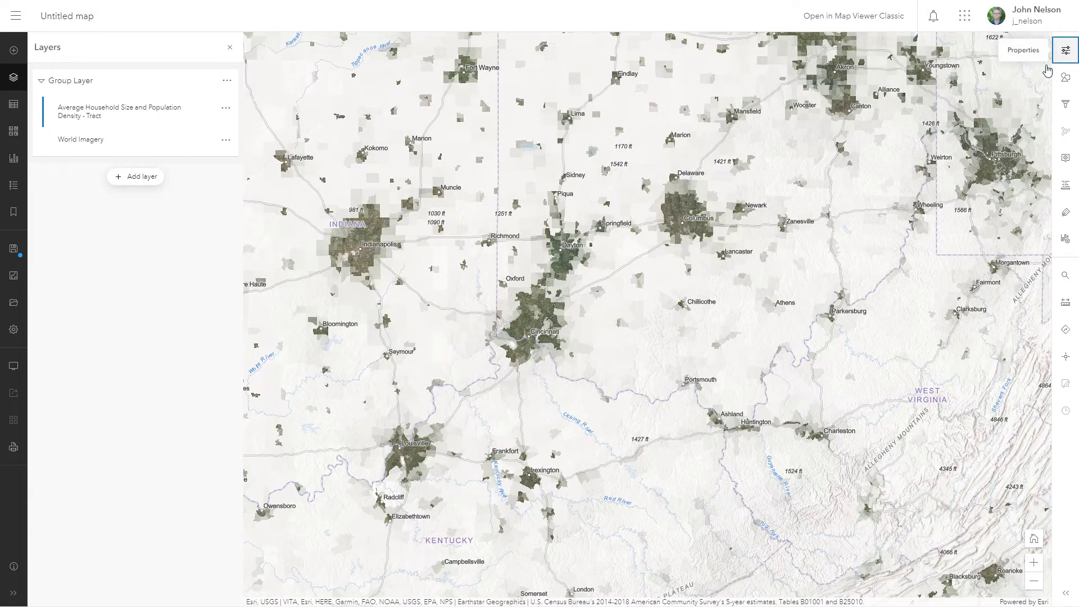
- Pan across Michigan, Lake Huron and Chicago down to St. Louis to inspect the blend
drag(790, 239, 613, 393)
drag(518, 254, 544, 289)
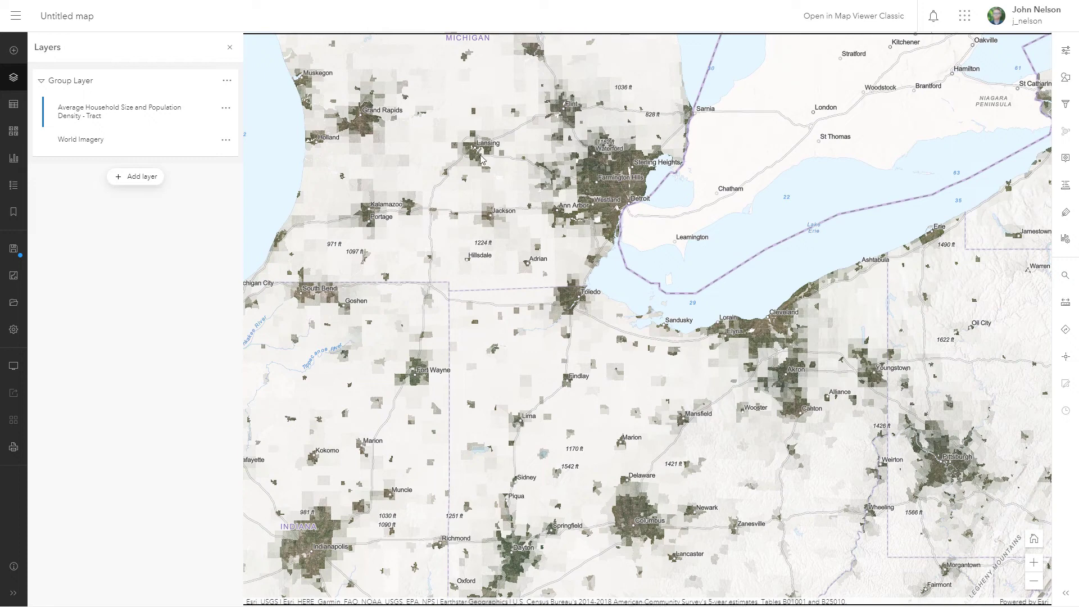
drag(607, 202, 583, 333)
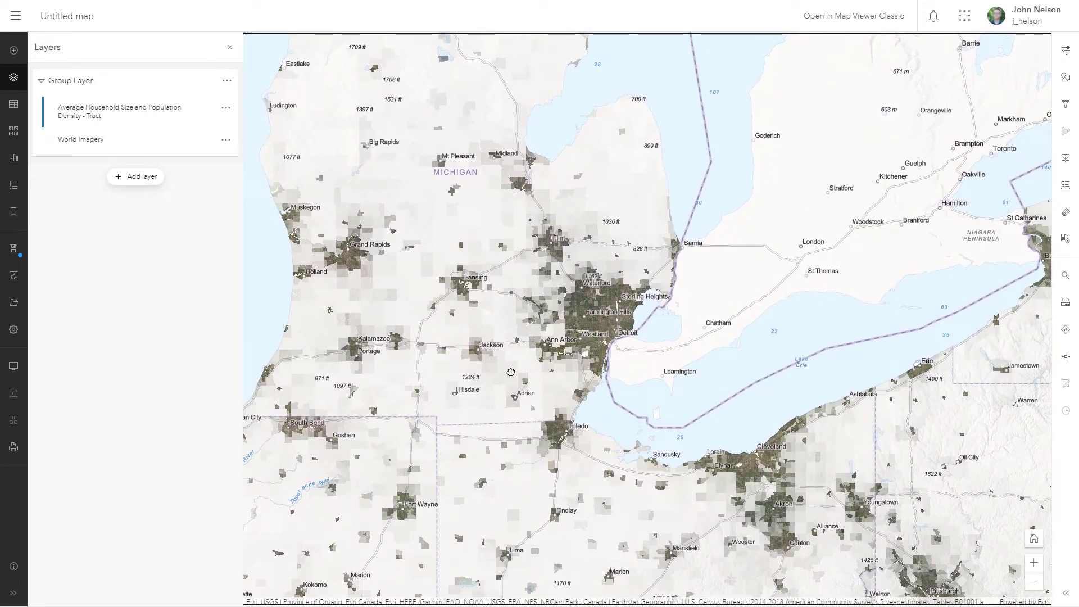
drag(511, 372, 616, 241)
drag(441, 405, 638, 440)
drag(408, 371, 463, 324)
drag(382, 375, 513, 273)
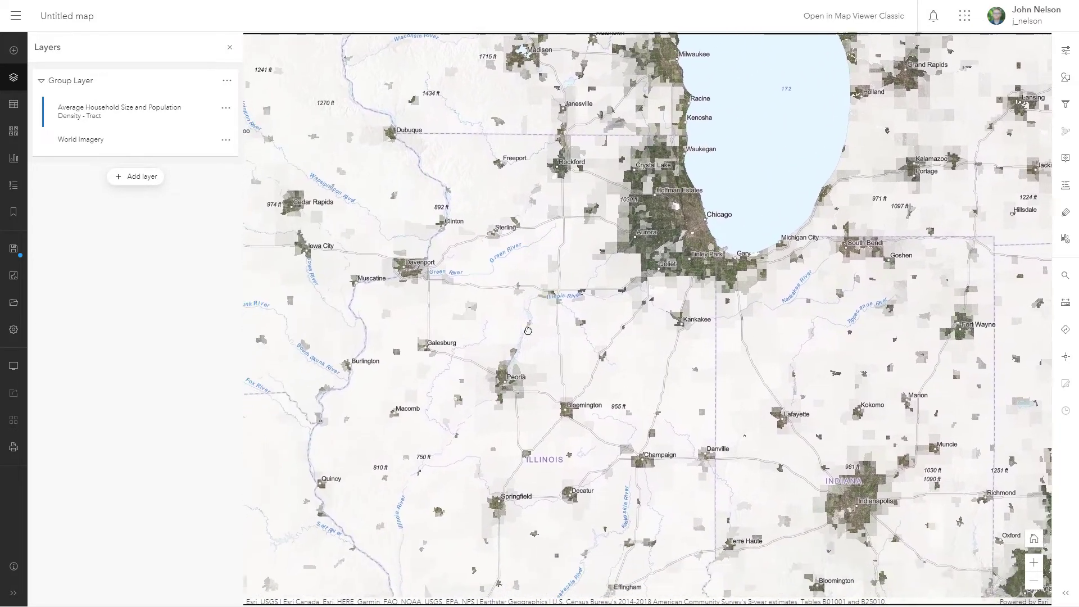
drag(444, 385, 595, 317)
drag(514, 441, 637, 267)
- Pan and zoom west past Kansas City to Wichita, Oklahoma City, Tulsa and Springfield, Missouri
drag(343, 408, 397, 350)
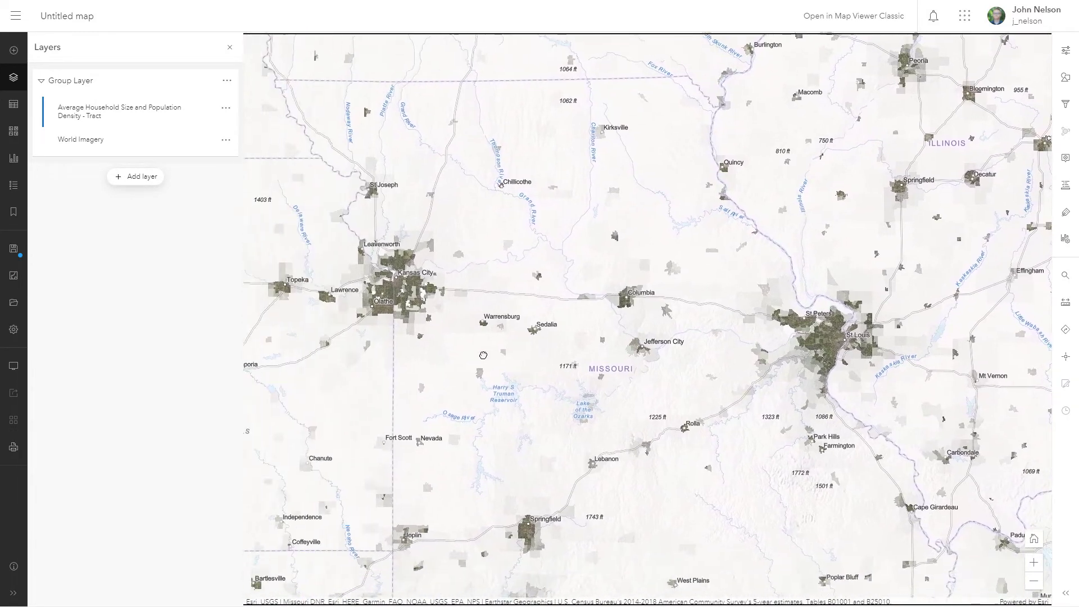
drag(272, 354, 538, 339)
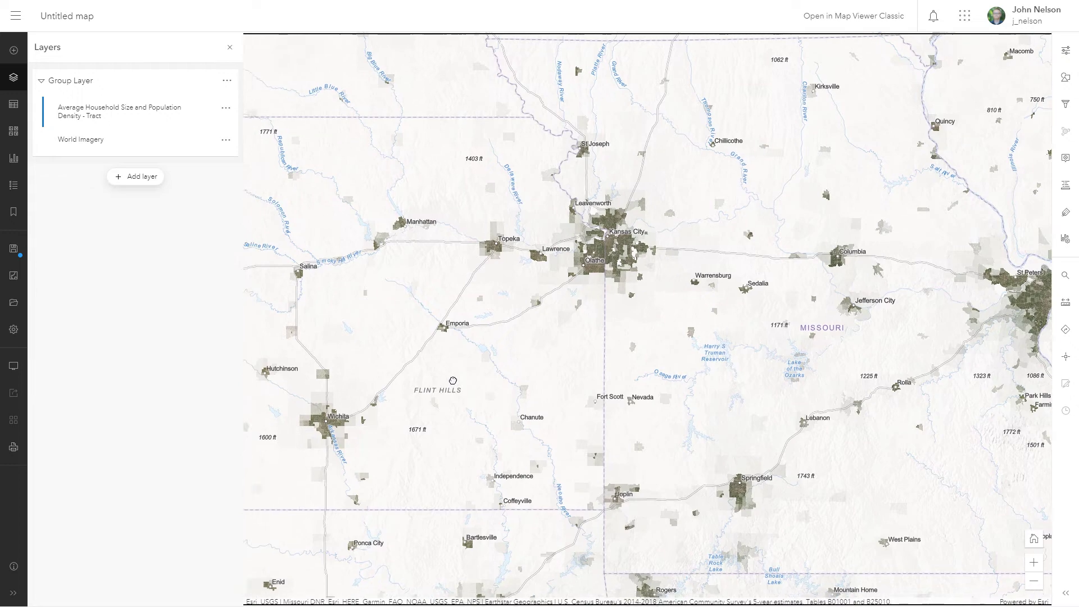
drag(448, 379, 570, 300)
drag(339, 405, 452, 292)
drag(376, 457, 477, 367)
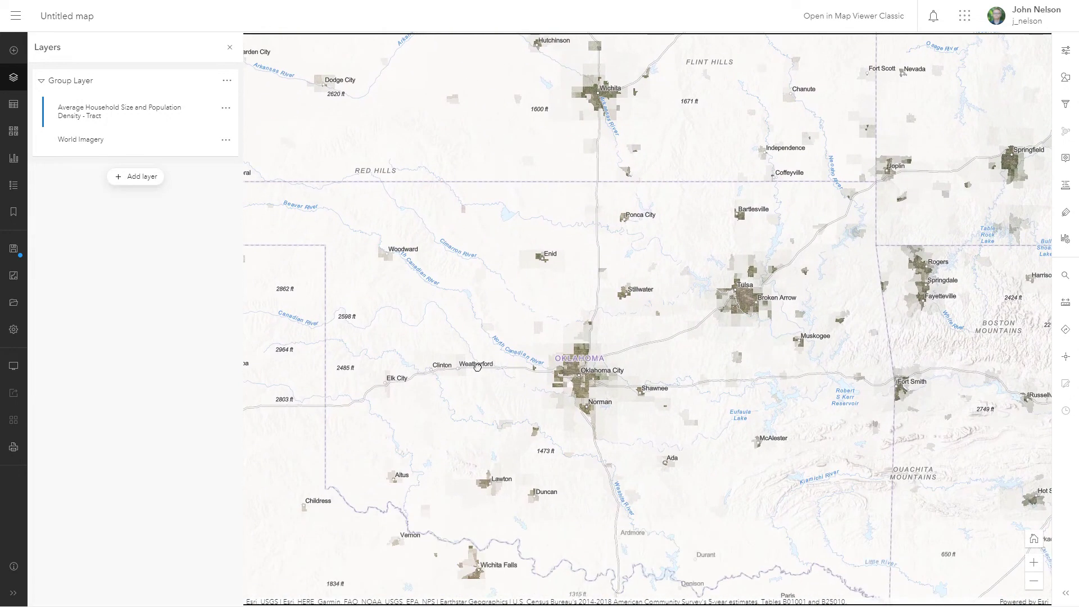
scroll(572, 375, up, 5)
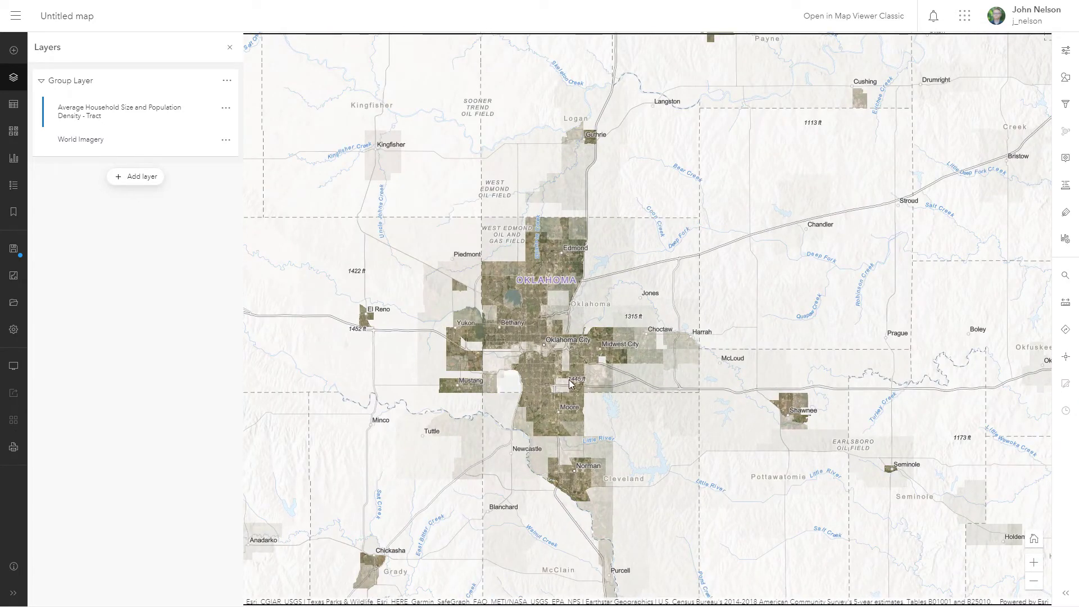
scroll(521, 376, down, 3)
drag(713, 318, 511, 383)
drag(892, 129, 504, 371)
scroll(670, 335, up, 1)
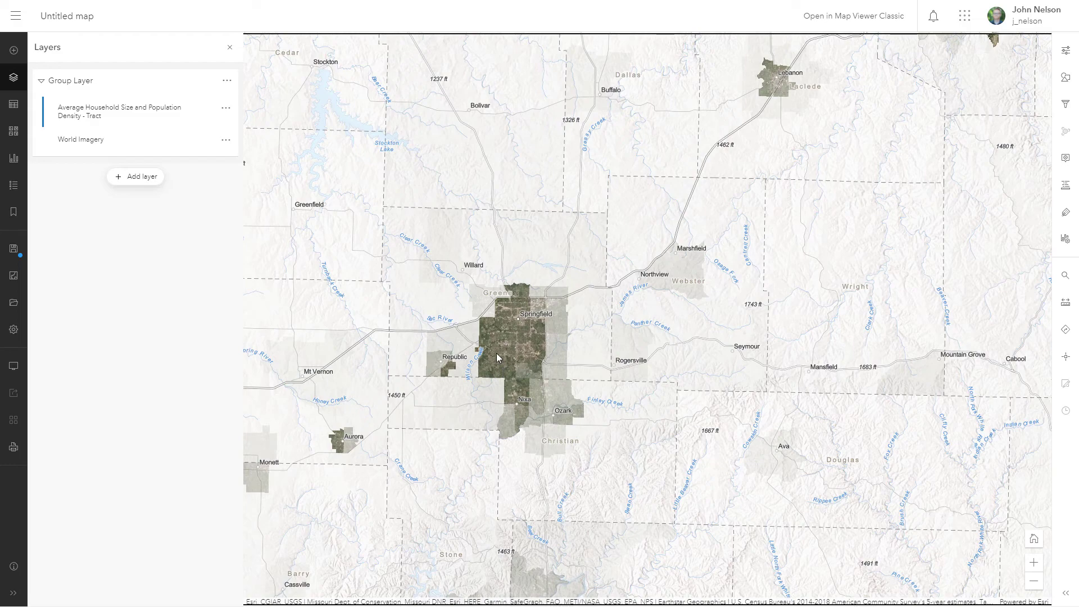
scroll(497, 356, down, 4)
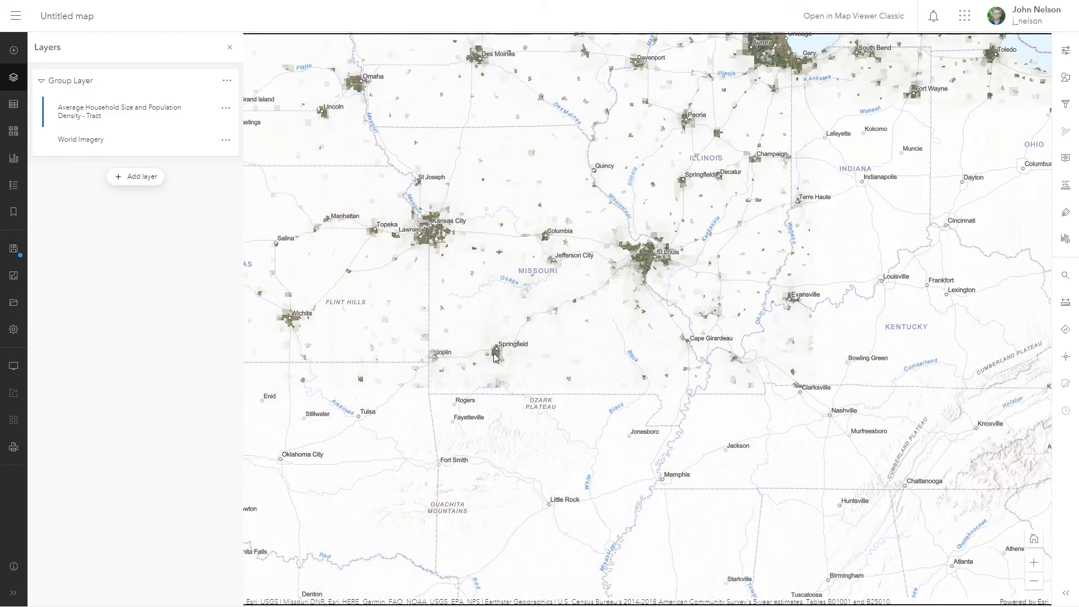
- Pan north to the Great Lakes and zoom into Detroit's northwestern suburbs
drag(785, 153, 700, 322)
scroll(701, 323, up, 2)
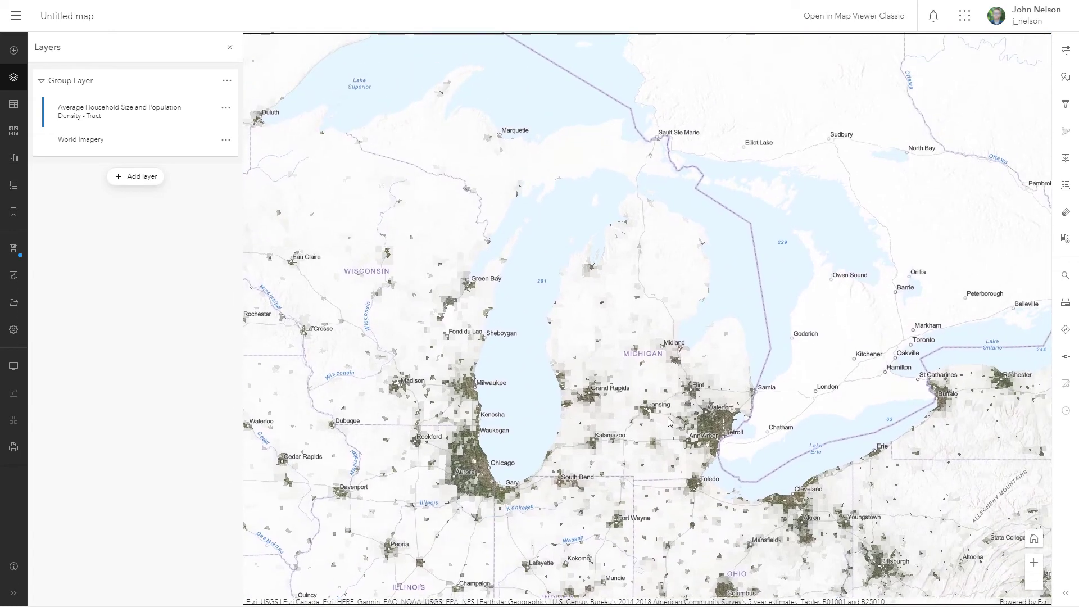
scroll(636, 411, up, 2)
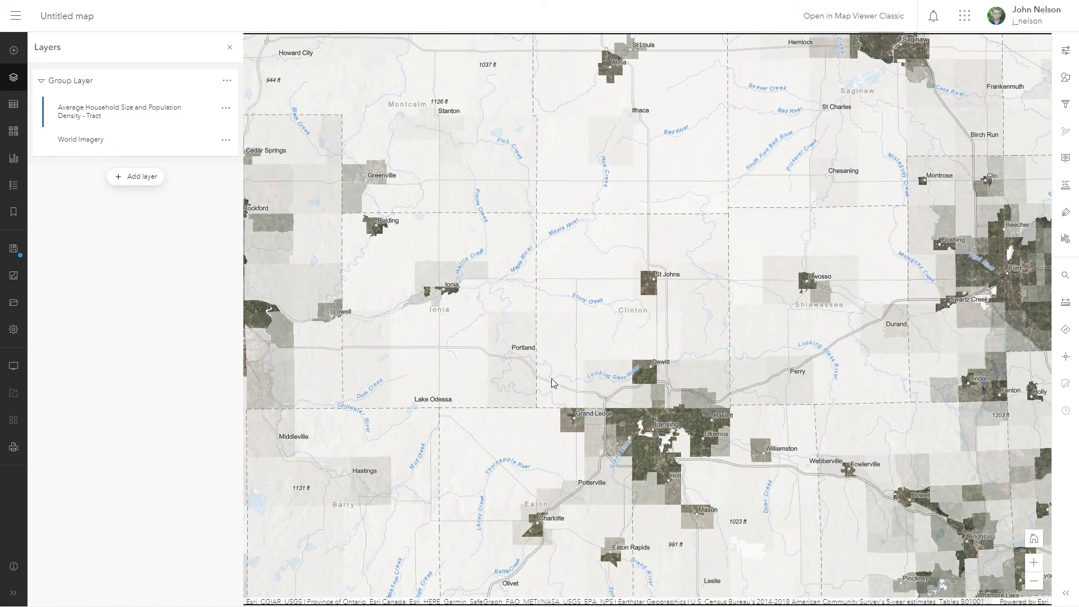
scroll(557, 379, down, 2)
scroll(761, 428, up, 5)
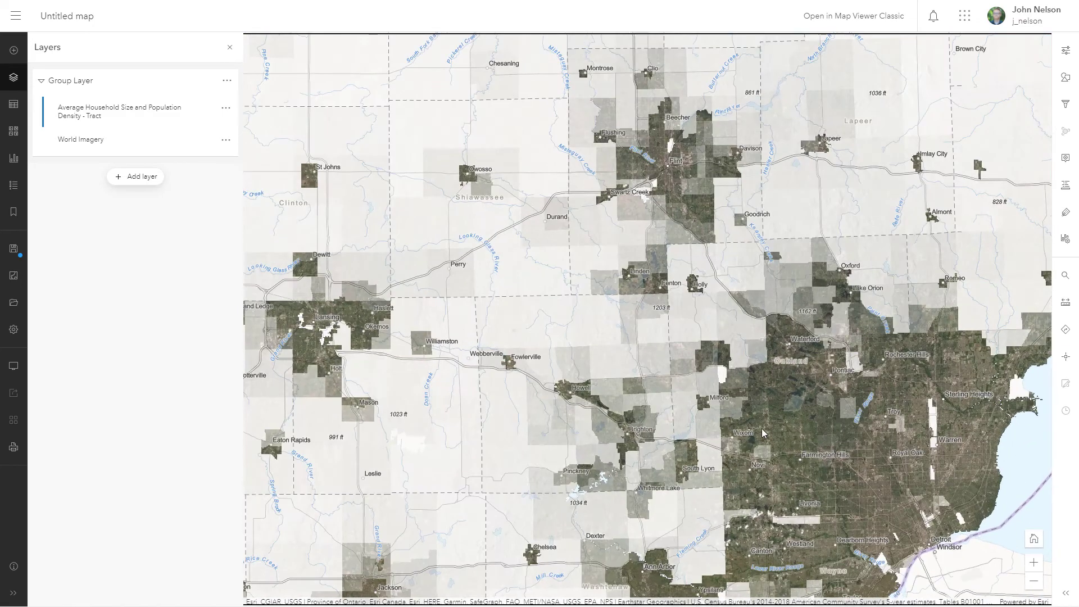